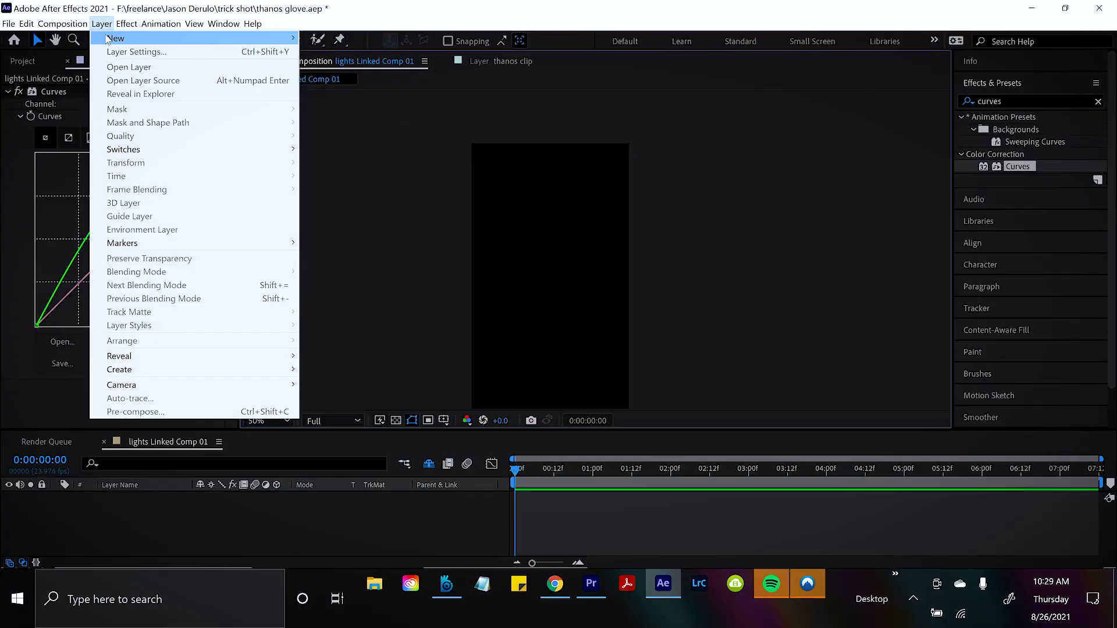
- Add a pale yellow square shape layer named 'wiggle subject', nudge it, and scale it to 105%
{"action": "left_click", "coordinate": [367, 102]}
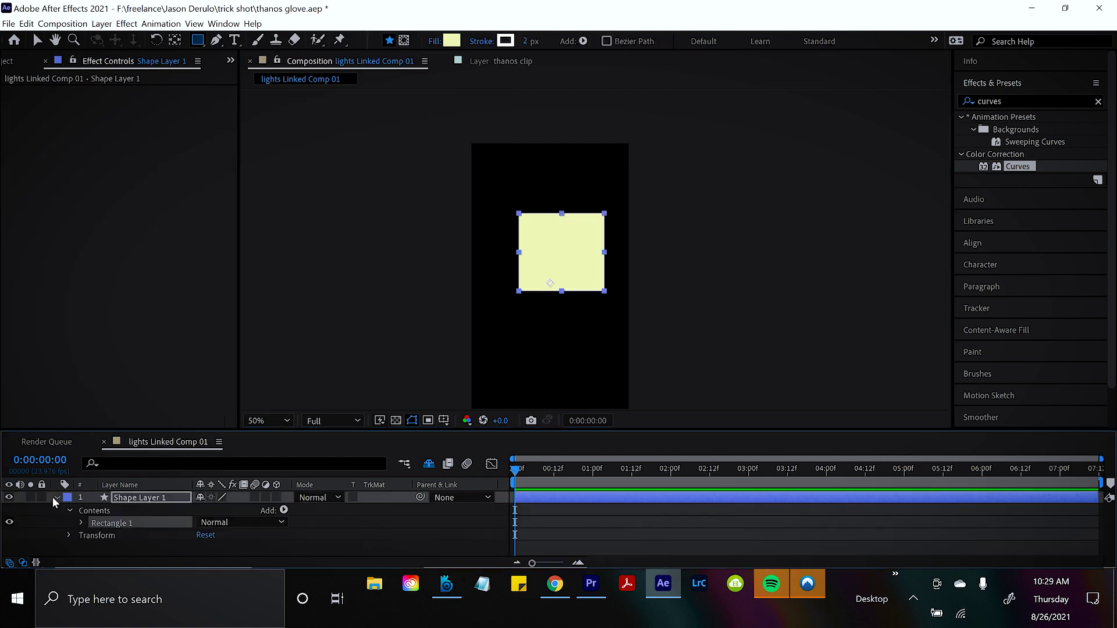
{"action": "left_click", "coordinate": [56, 499]}
{"action": "right_click", "coordinate": [132, 499]}
{"action": "left_click", "coordinate": [166, 474]}
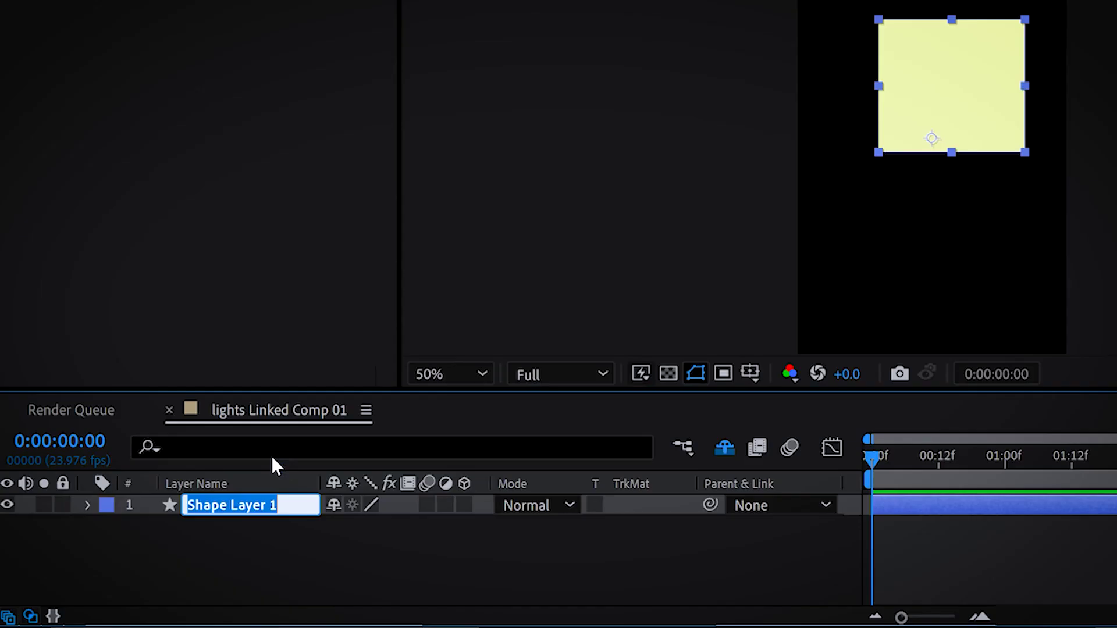
{"action": "type", "text": "wiggle subje"}
{"action": "type", "text": "ct"}
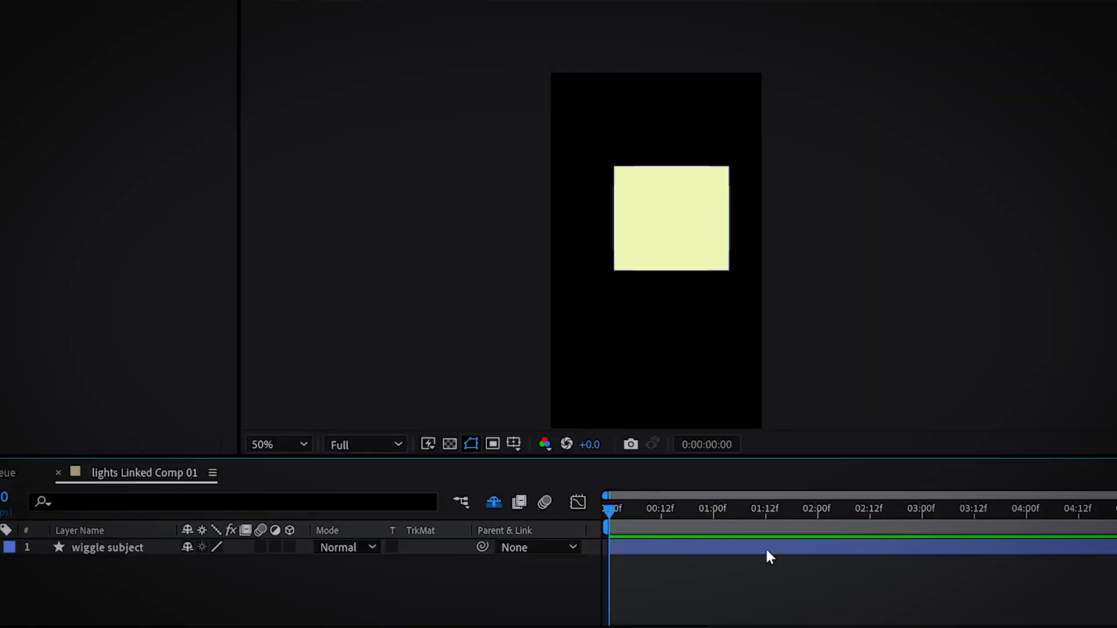
{"action": "key", "text": "Return"}
{"action": "mouse_move", "coordinate": [681, 274]}
{"action": "left_mouse_down"}
{"action": "mouse_move", "coordinate": [636, 309]}
{"action": "mouse_move", "coordinate": [668, 281]}
{"action": "left_mouse_up"}
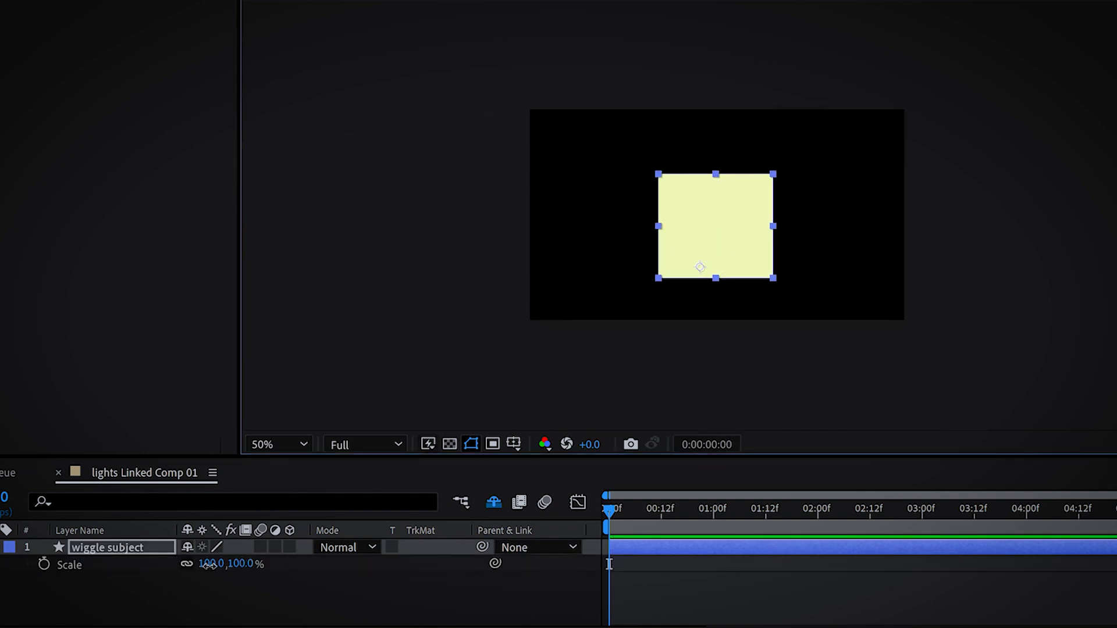
{"action": "left_click_drag", "start_coordinate": [208, 565], "coordinate": [280, 563]}
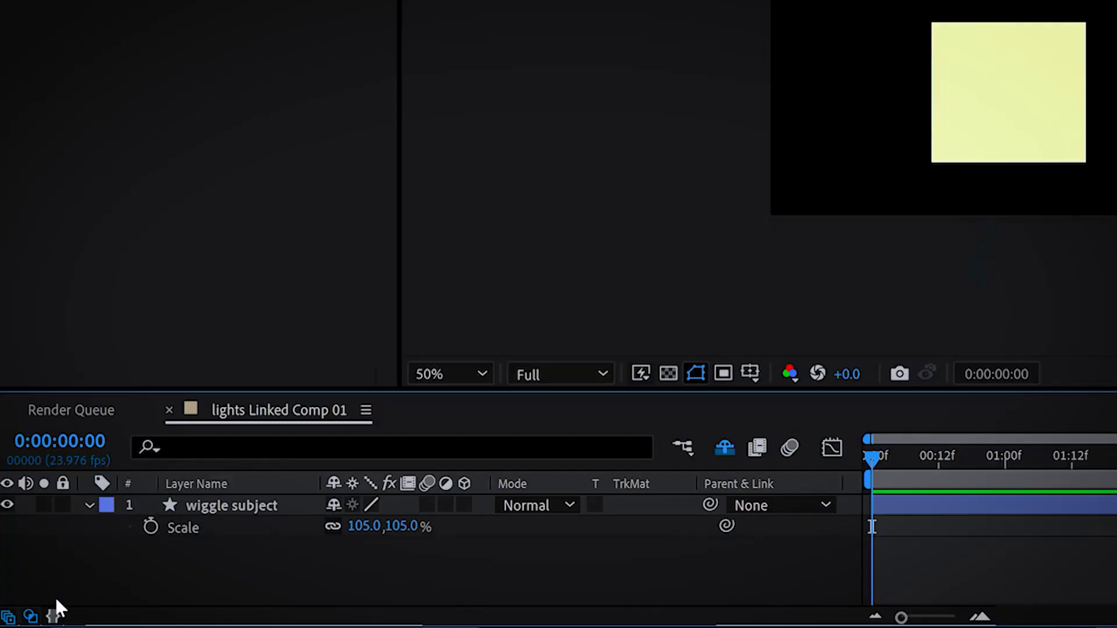
- Put a wiggle(30,50) expression on the square's Scale and preview it
{"action": "left_click", "coordinate": [150, 527], "text": "alt"}
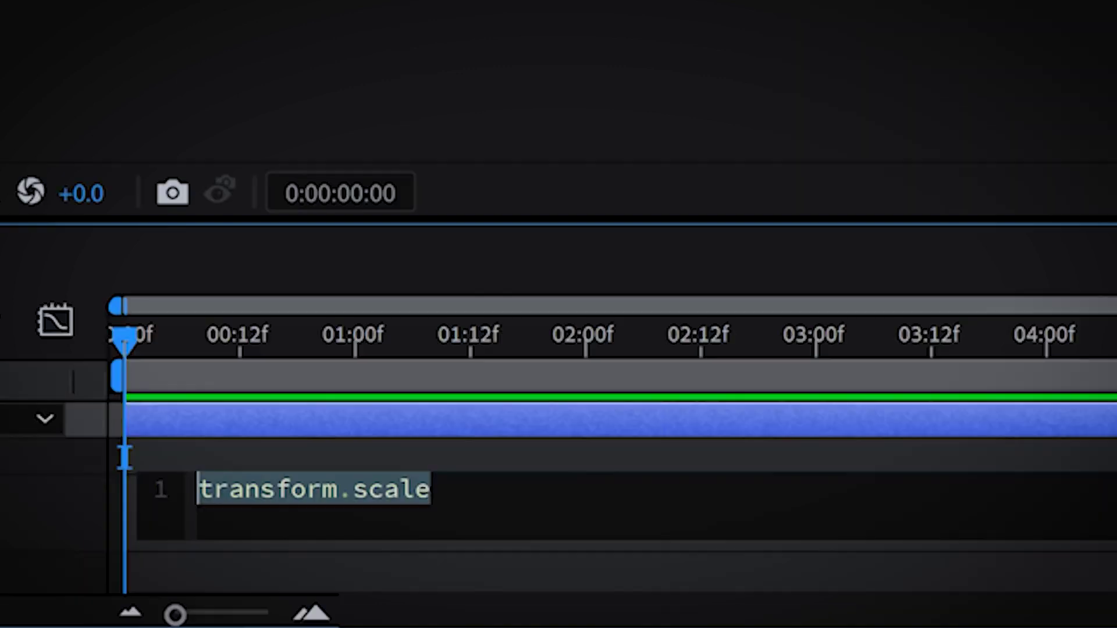
{"action": "type", "text": "wiggle(30,50"}
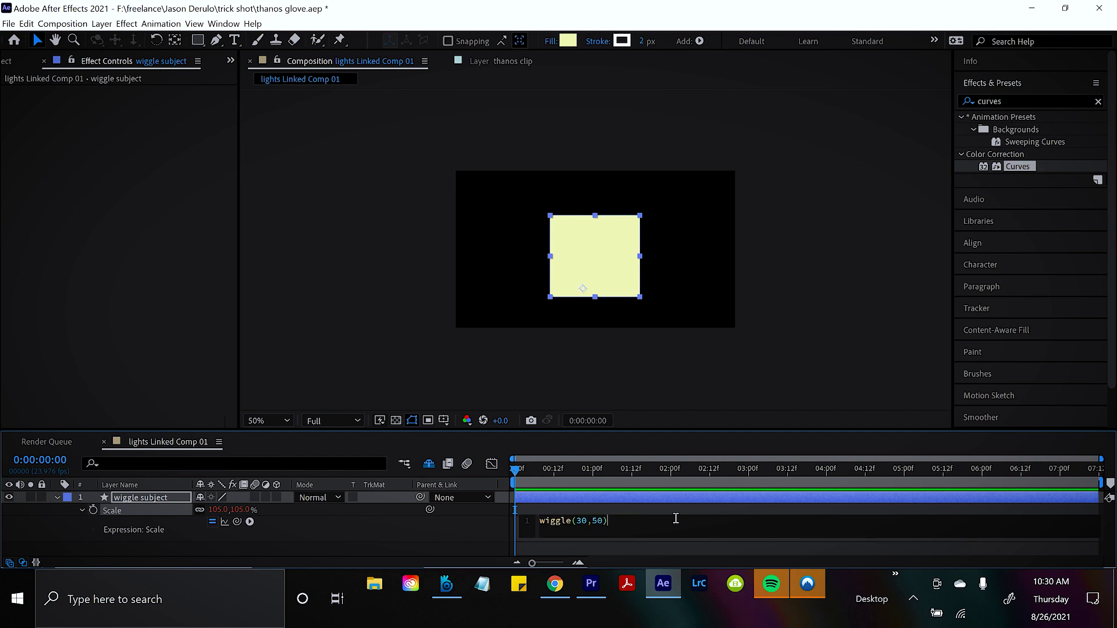
{"action": "left_click", "coordinate": [709, 510]}
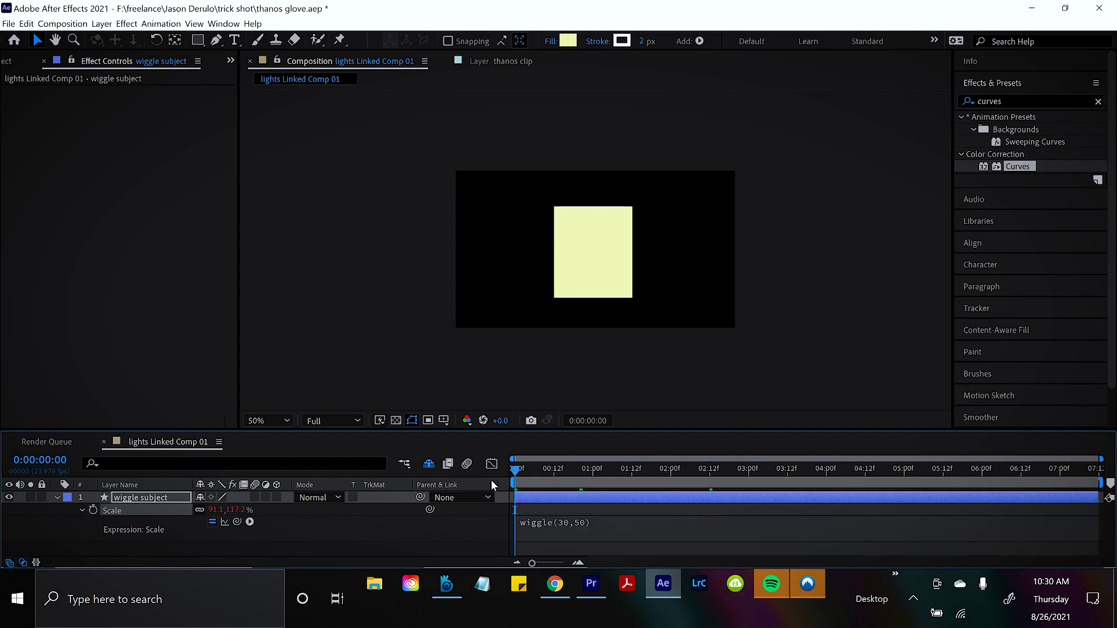
{"action": "key", "text": "space"}
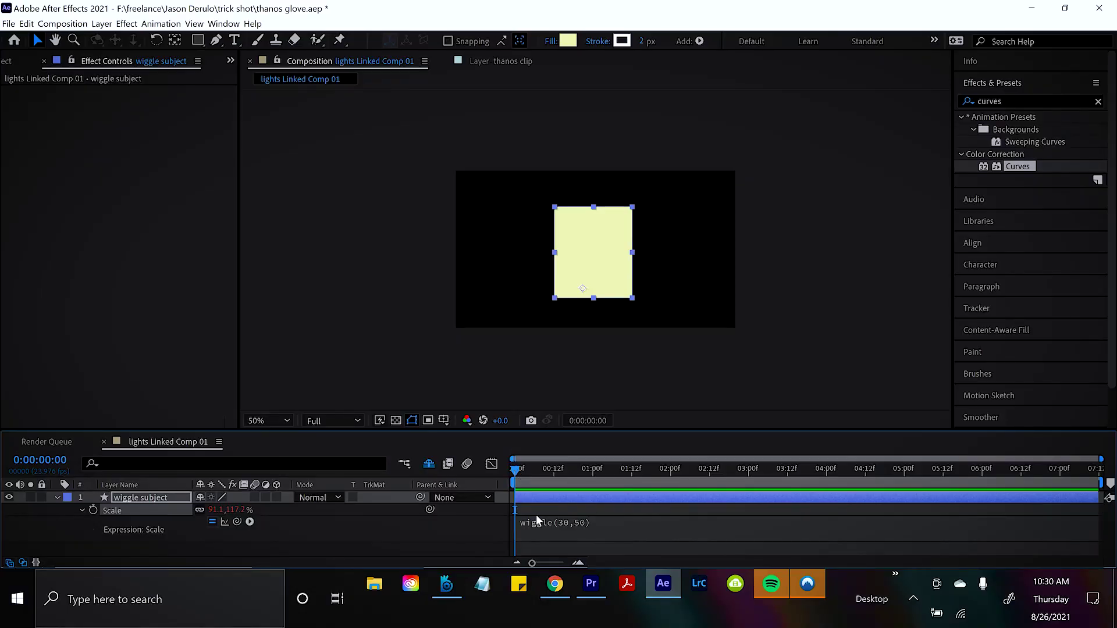
- Edit the Scale expression's amount and frequency to wiggle(10,10)
{"action": "left_click", "coordinate": [584, 524]}
{"action": "double_click", "coordinate": [599, 523]}
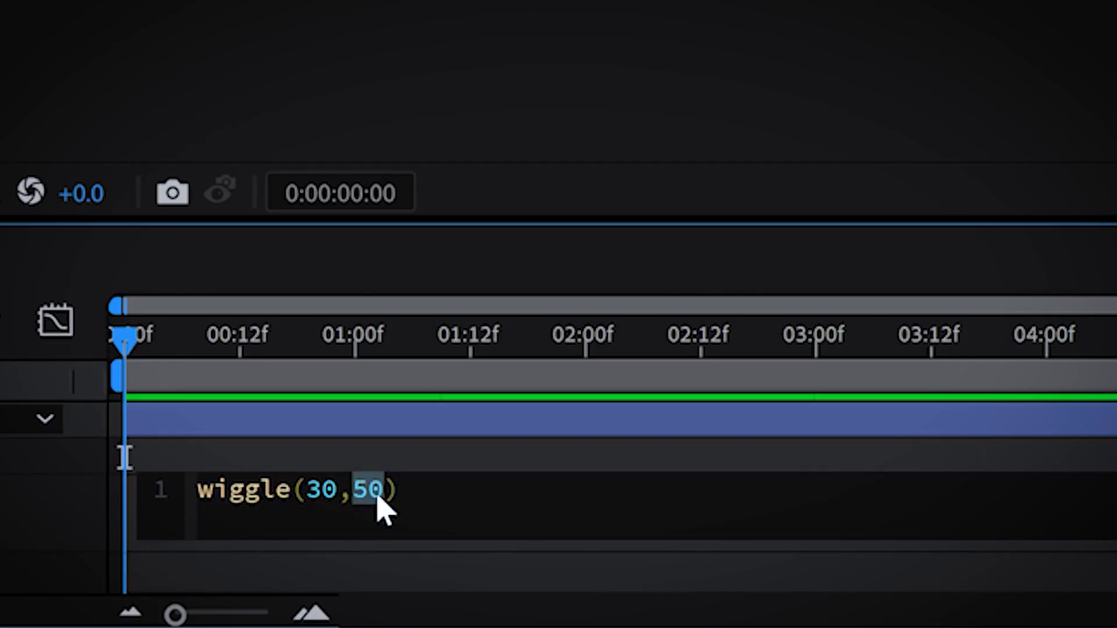
{"action": "type", "text": "10"}
{"action": "left_click", "coordinate": [474, 449]}
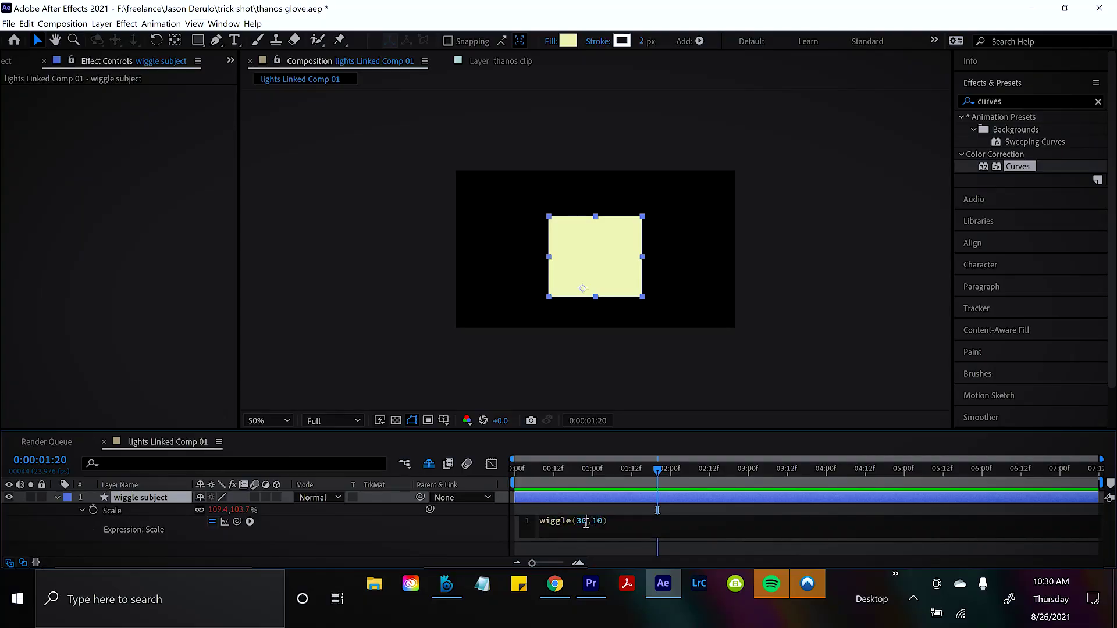
{"action": "double_click", "coordinate": [583, 520]}
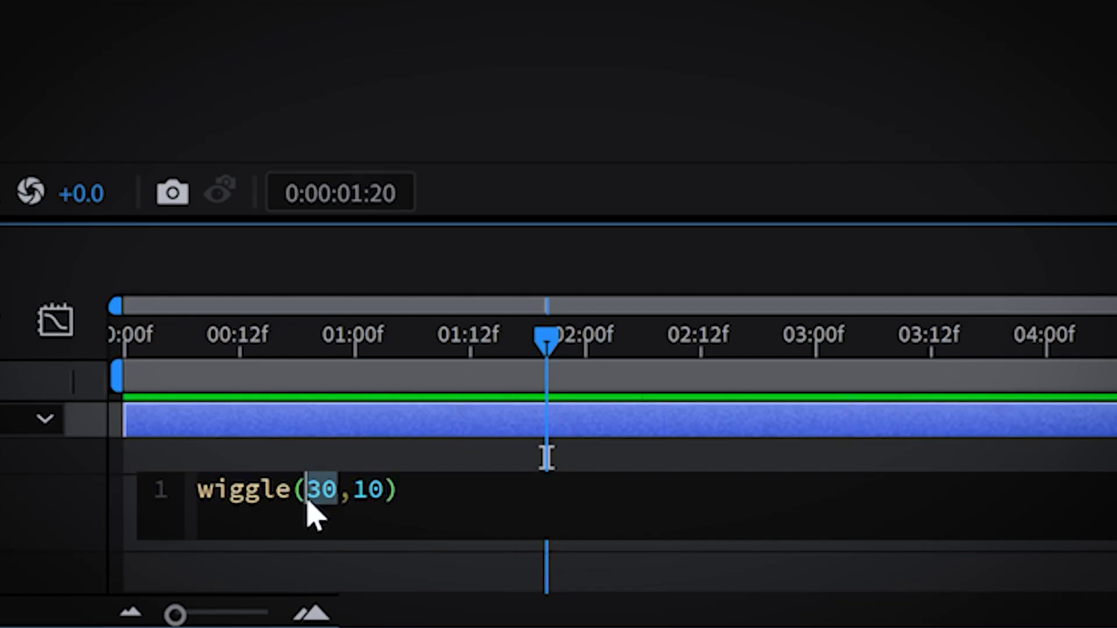
{"action": "type", "text": "10"}
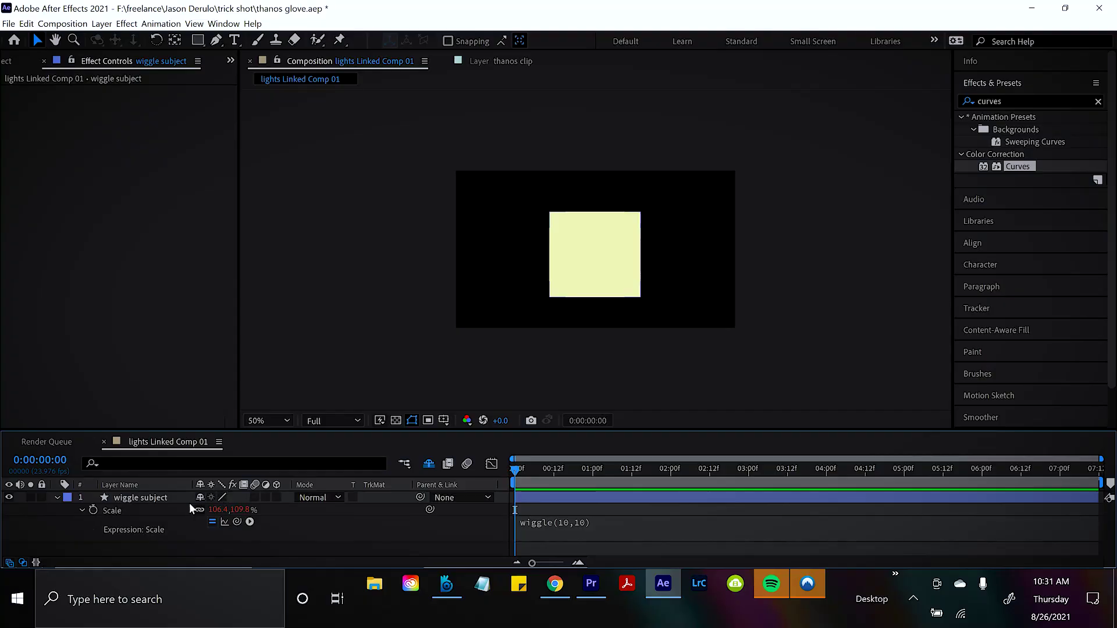
{"action": "left_click", "coordinate": [151, 501]}
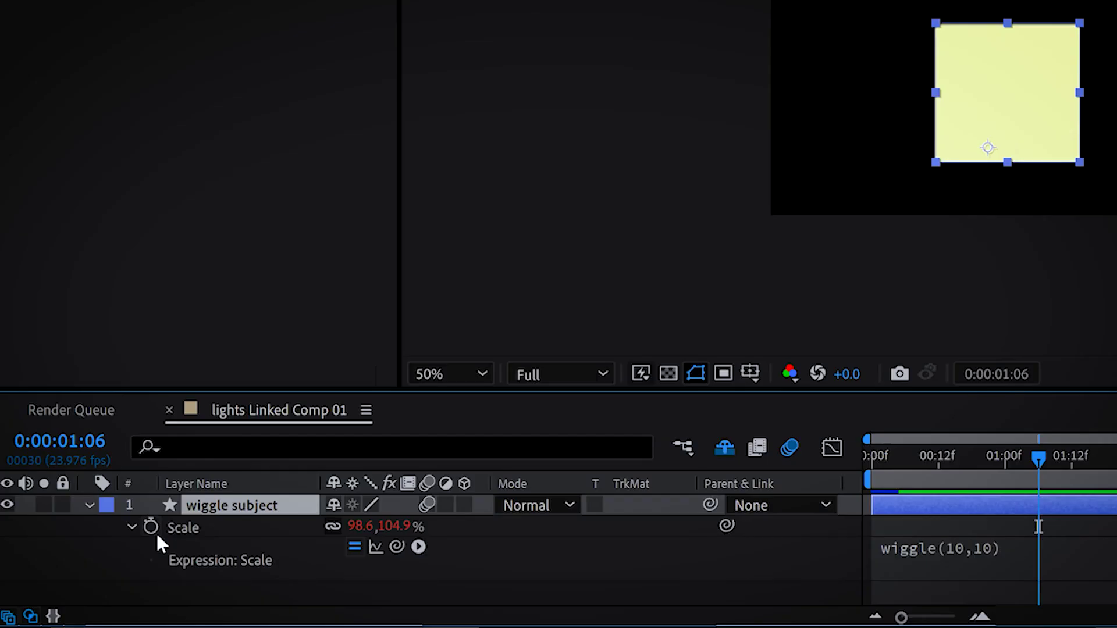
- Remove the Scale expression and add a wiggle(10,20) expression to Position instead
{"action": "left_click", "coordinate": [152, 528], "text": "alt"}
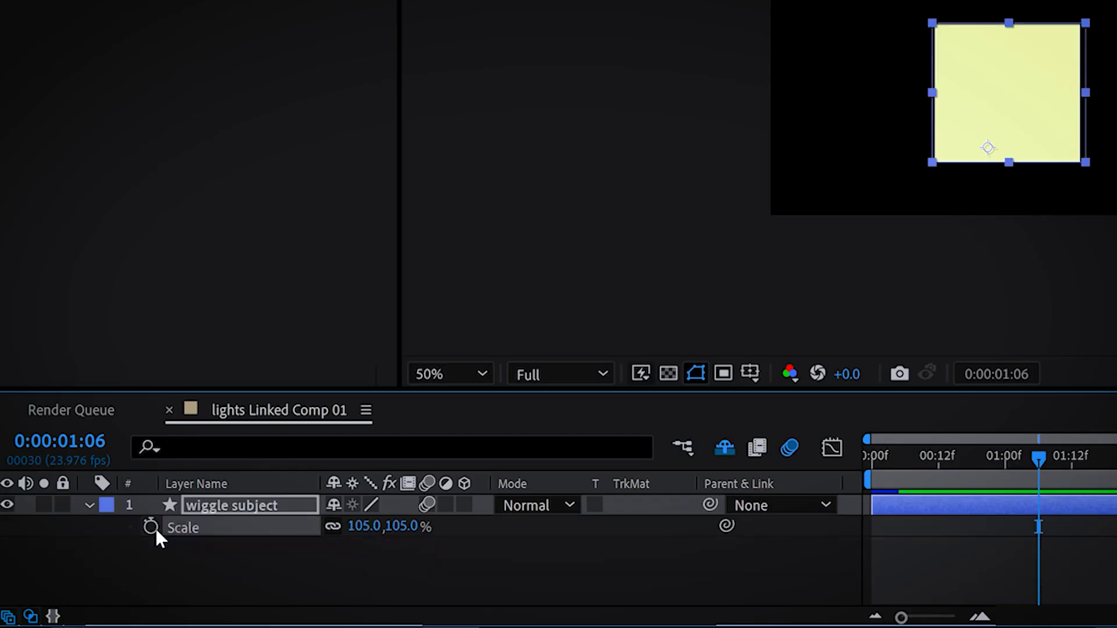
{"action": "left_click_drag", "start_coordinate": [1001, 463], "coordinate": [838, 472]}
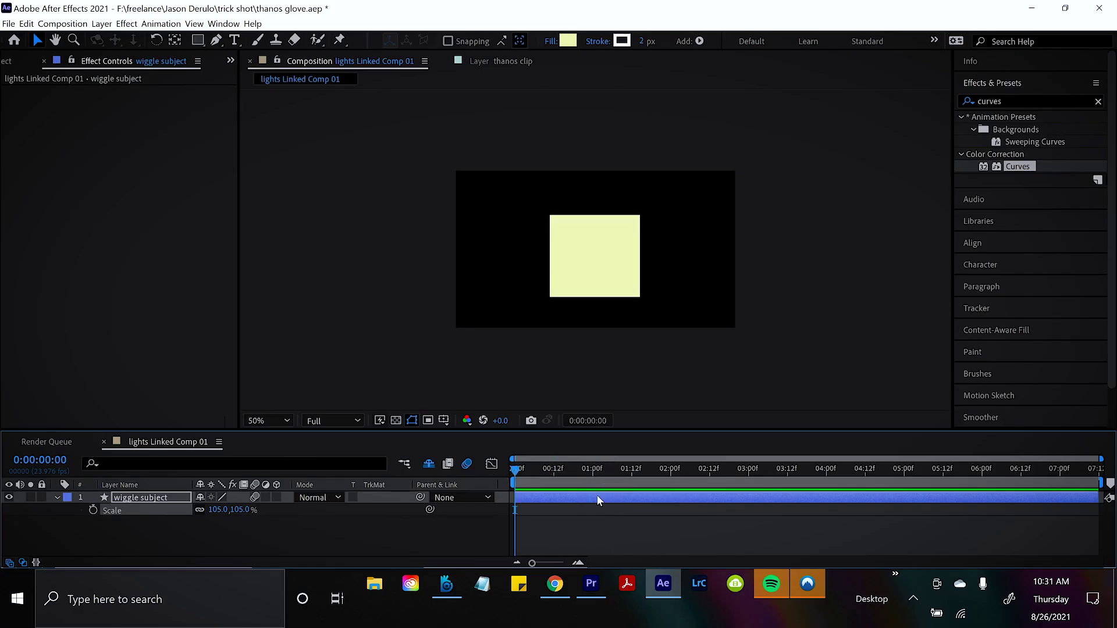
{"action": "key", "text": "p"}
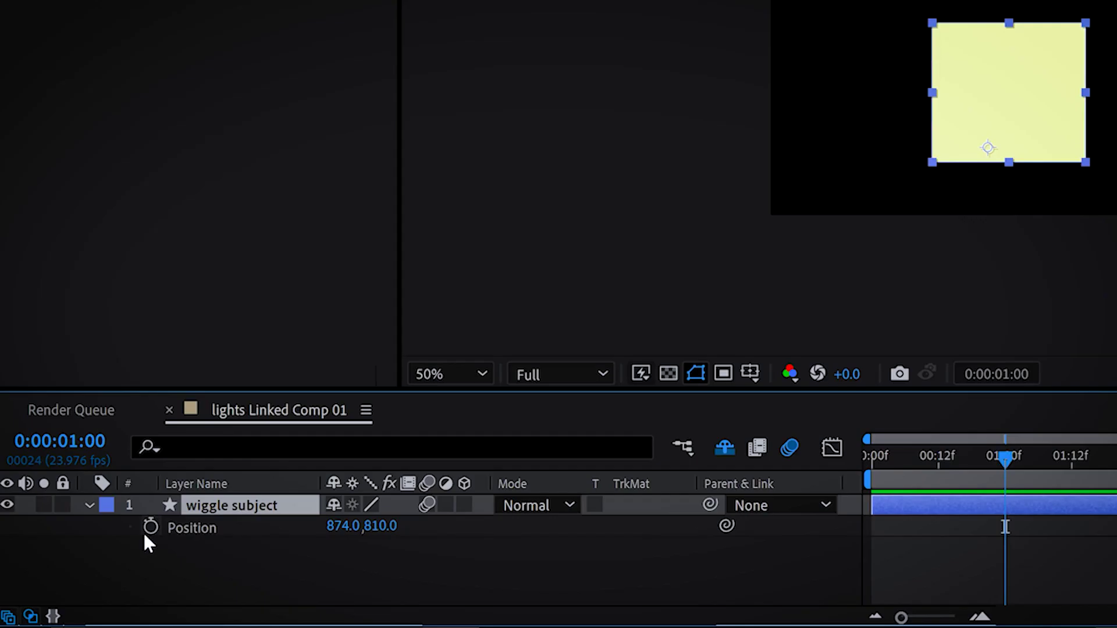
{"action": "left_click", "coordinate": [93, 511], "text": "alt"}
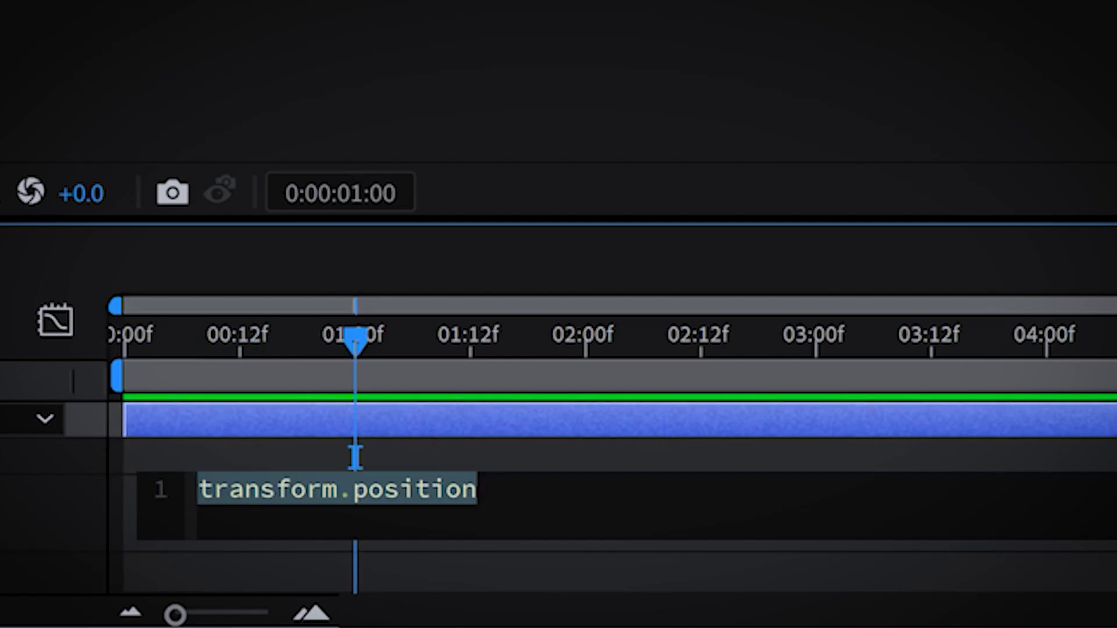
{"action": "type", "text": "wiggle(10,20"}
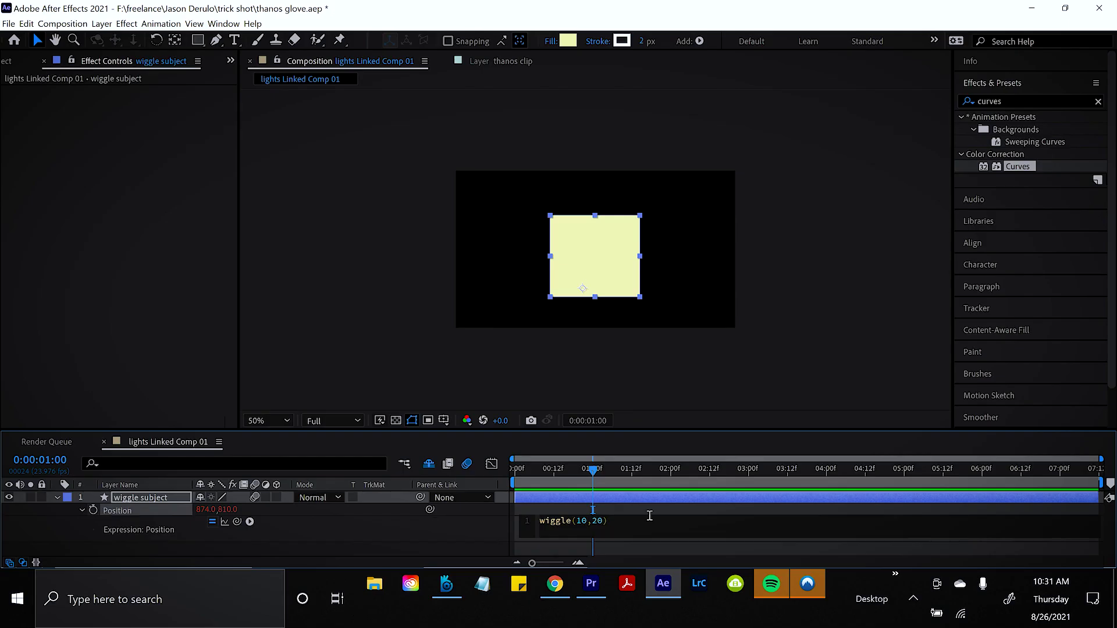
{"action": "left_click", "coordinate": [665, 480]}
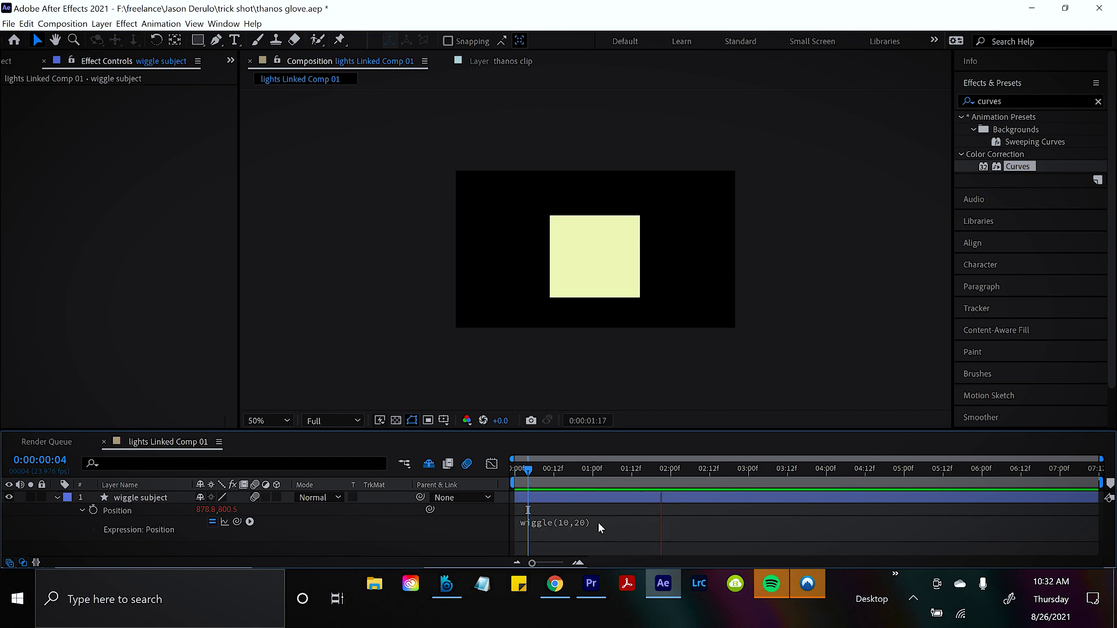
- Raise the Position wiggle amount to 60 and preview it
{"action": "left_click", "coordinate": [582, 526]}
{"action": "double_click", "coordinate": [602, 522]}
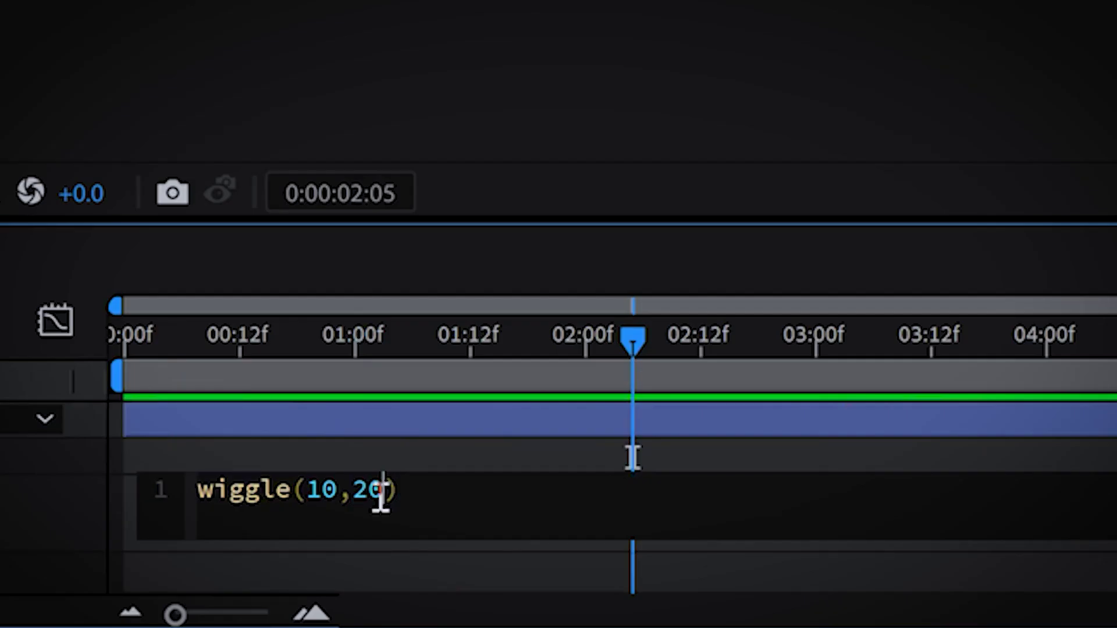
{"action": "left_click", "coordinate": [564, 465]}
{"action": "key", "text": "space"}
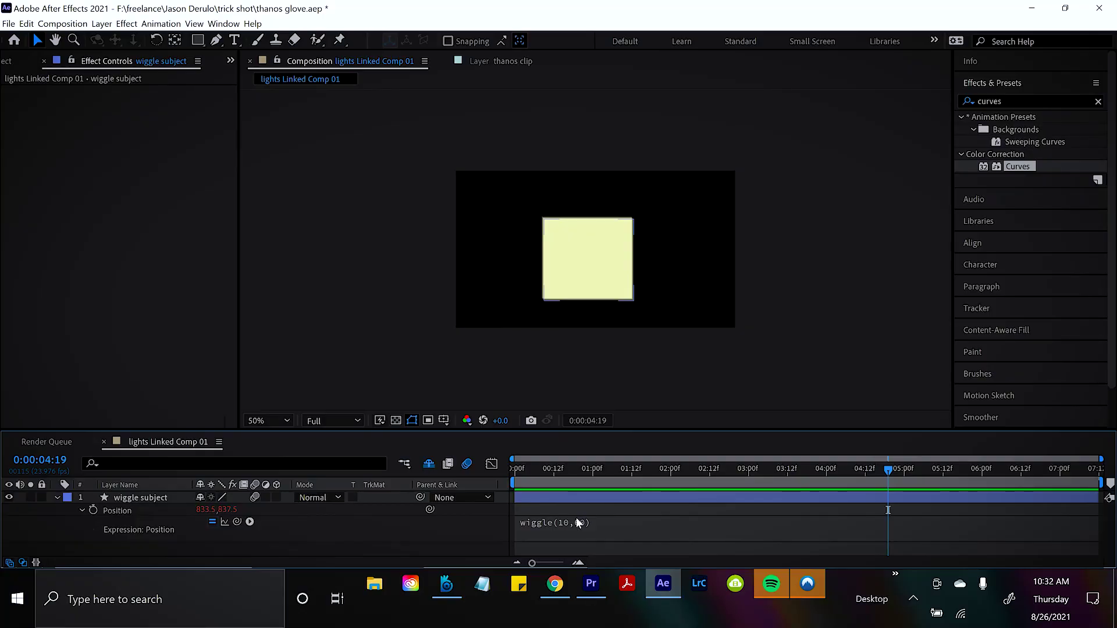
- Lower the wiggle frequency to 3, giving wiggle(3,60), and preview the slower jitter
{"action": "left_click", "coordinate": [578, 524]}
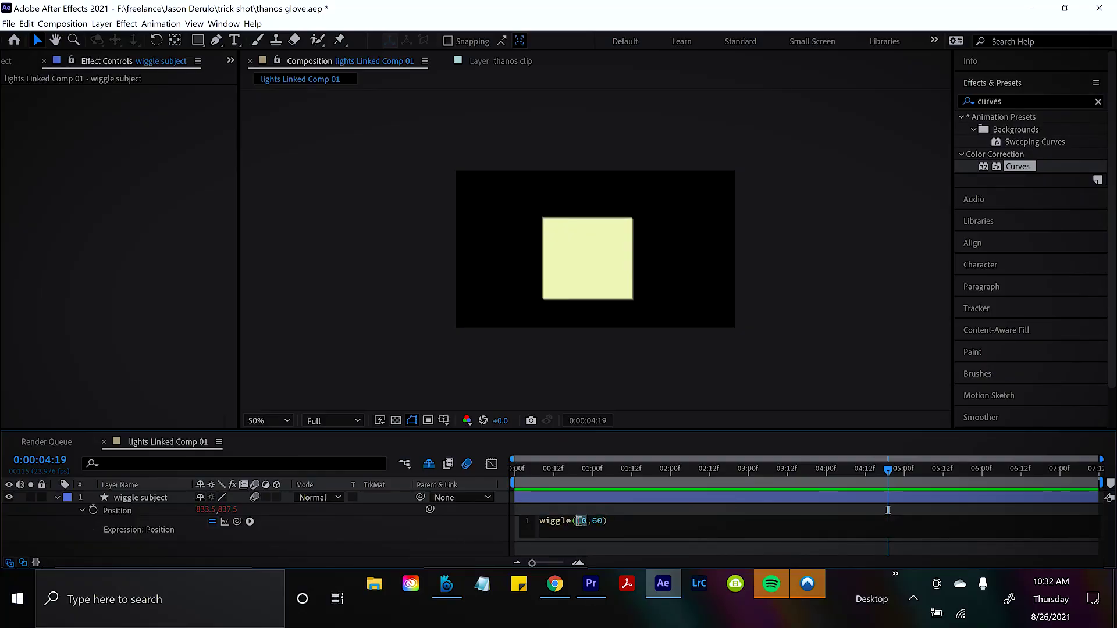
{"action": "double_click", "coordinate": [582, 521]}
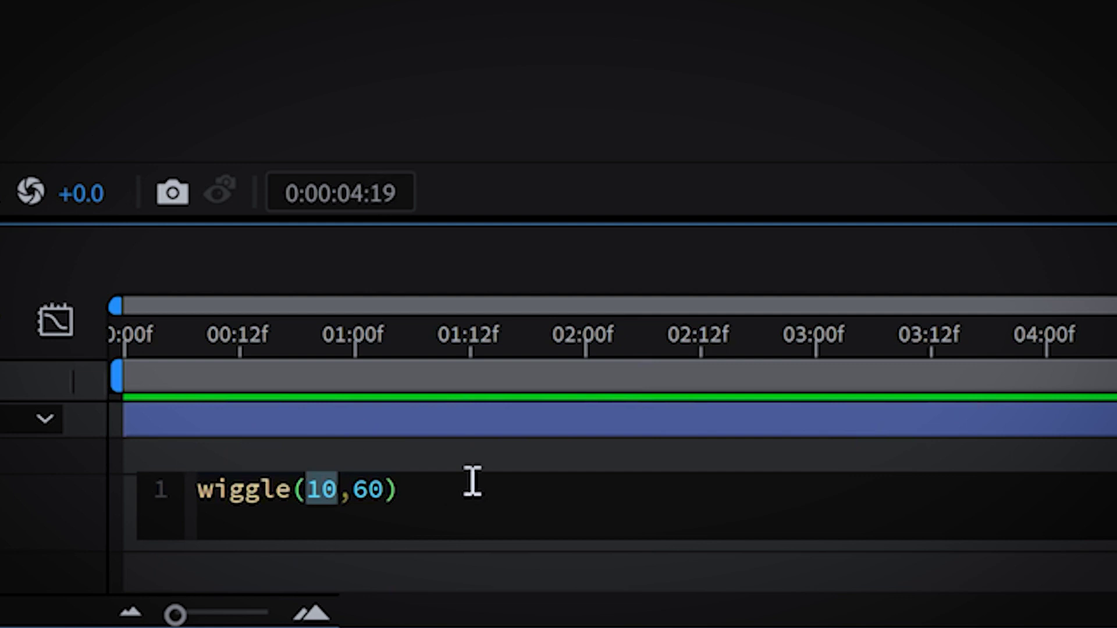
{"action": "type", "text": "3"}
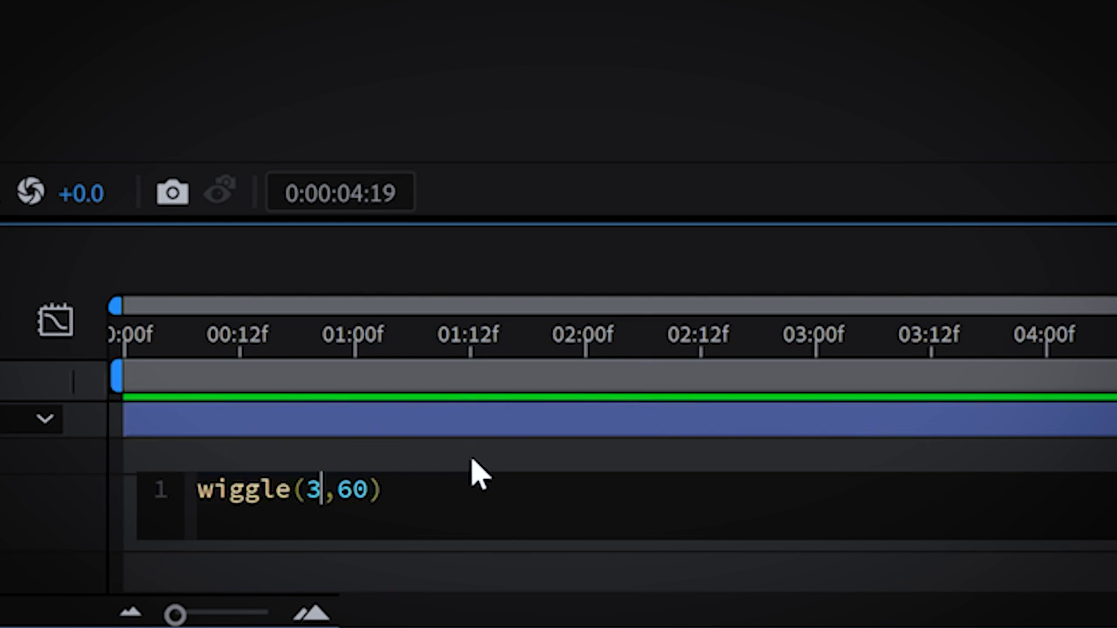
{"action": "left_click", "coordinate": [474, 469]}
{"action": "key", "text": "space"}
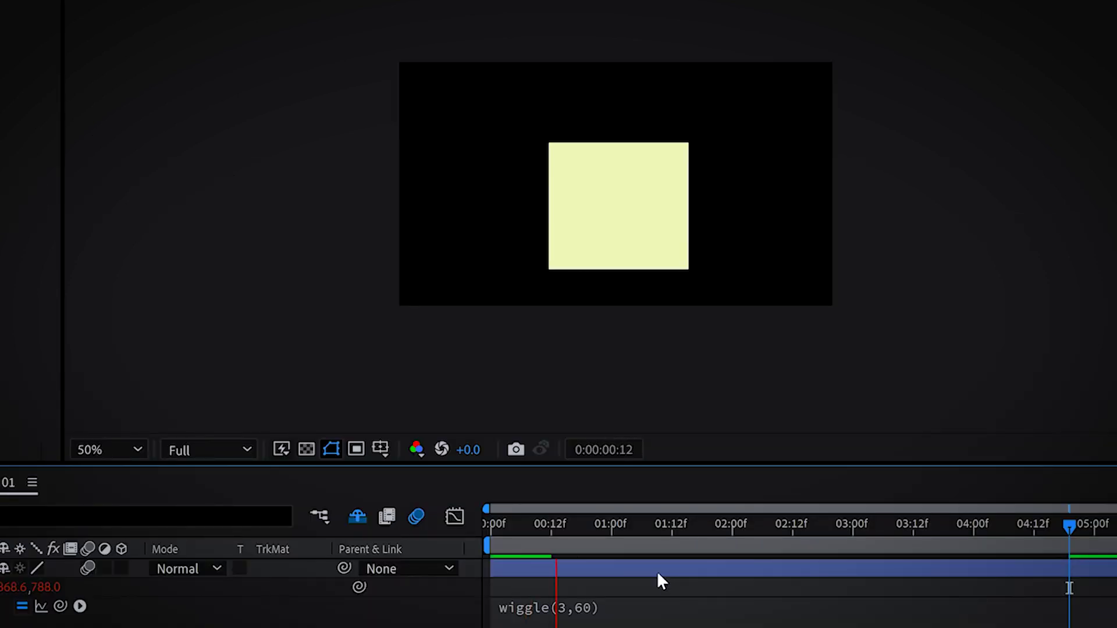
- Adjust the values until the Position expression reads wiggle(30,100), previewing each change
{"action": "left_click", "coordinate": [605, 610]}
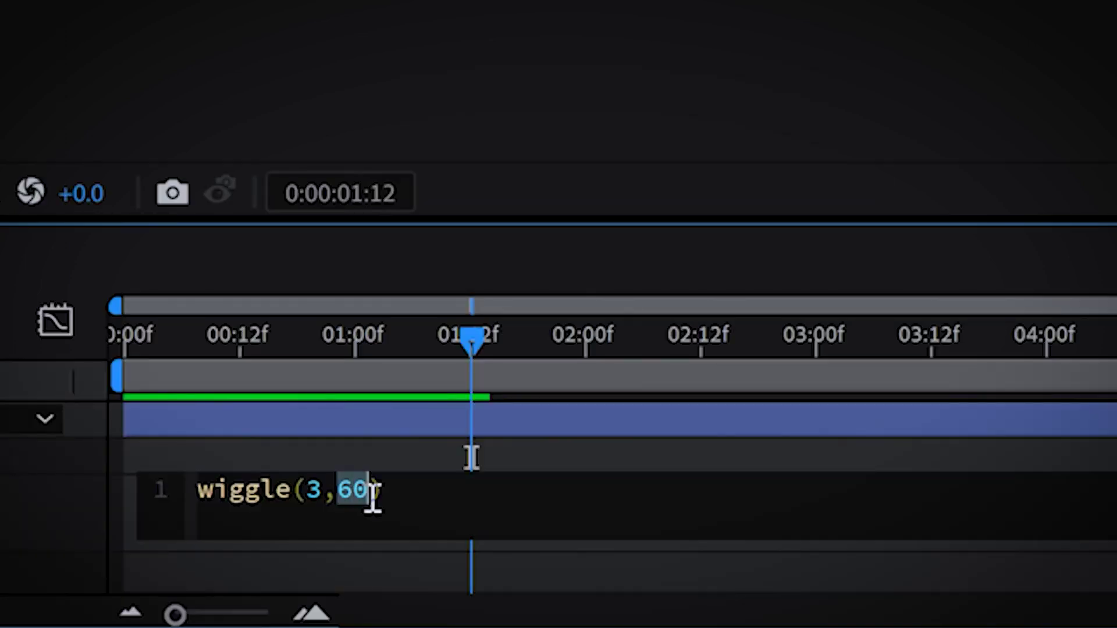
{"action": "key", "text": "KP_Enter"}
{"action": "key", "text": "space"}
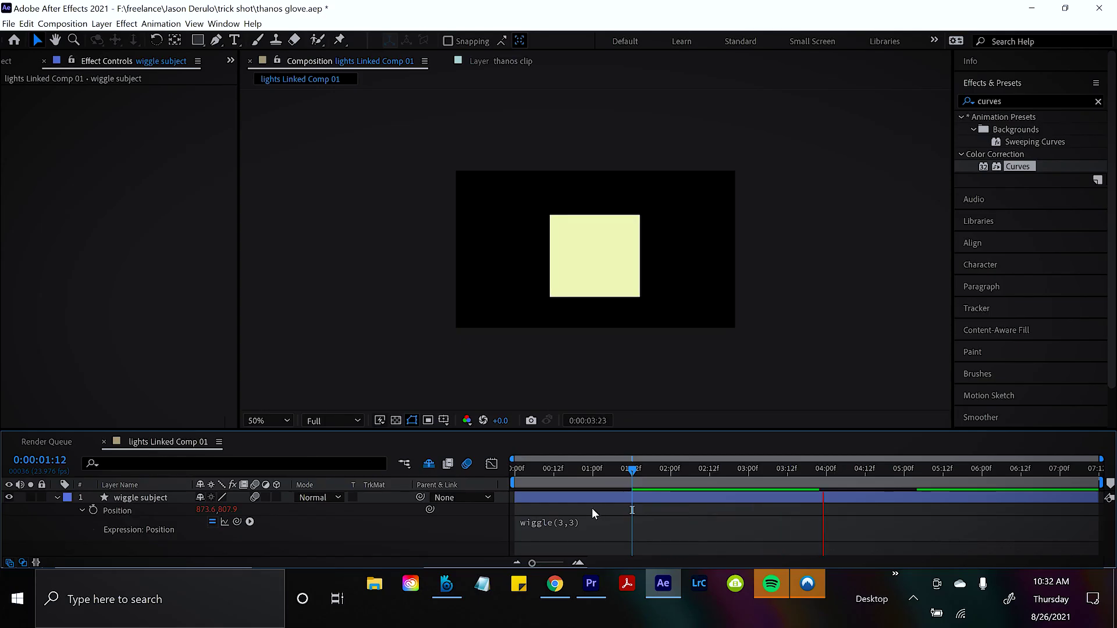
{"action": "left_click", "coordinate": [582, 520]}
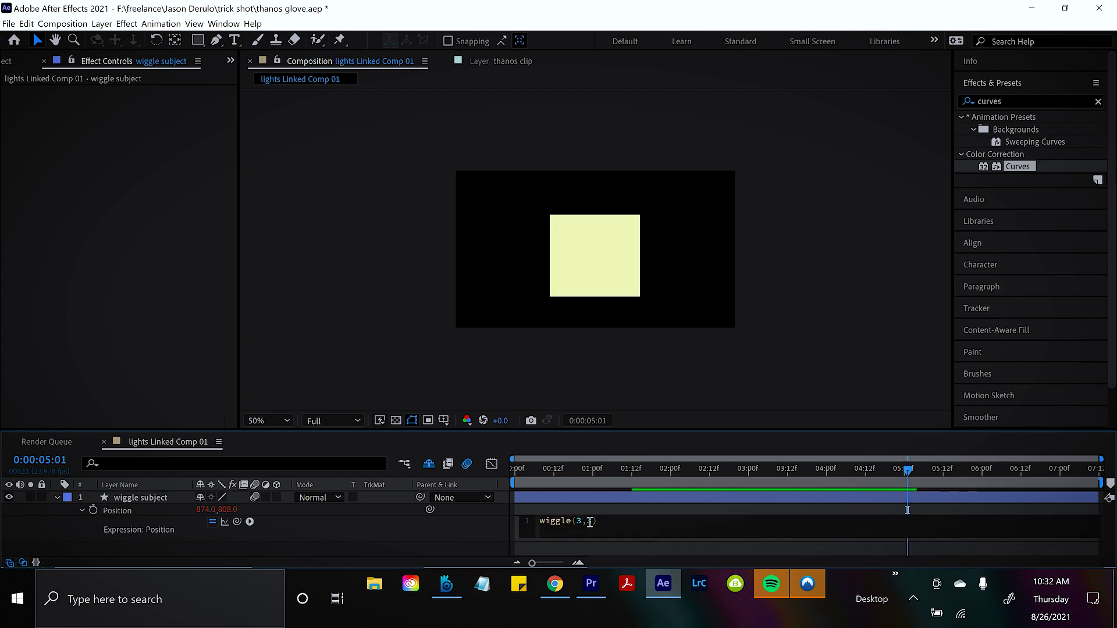
{"action": "type", "text": "100"}
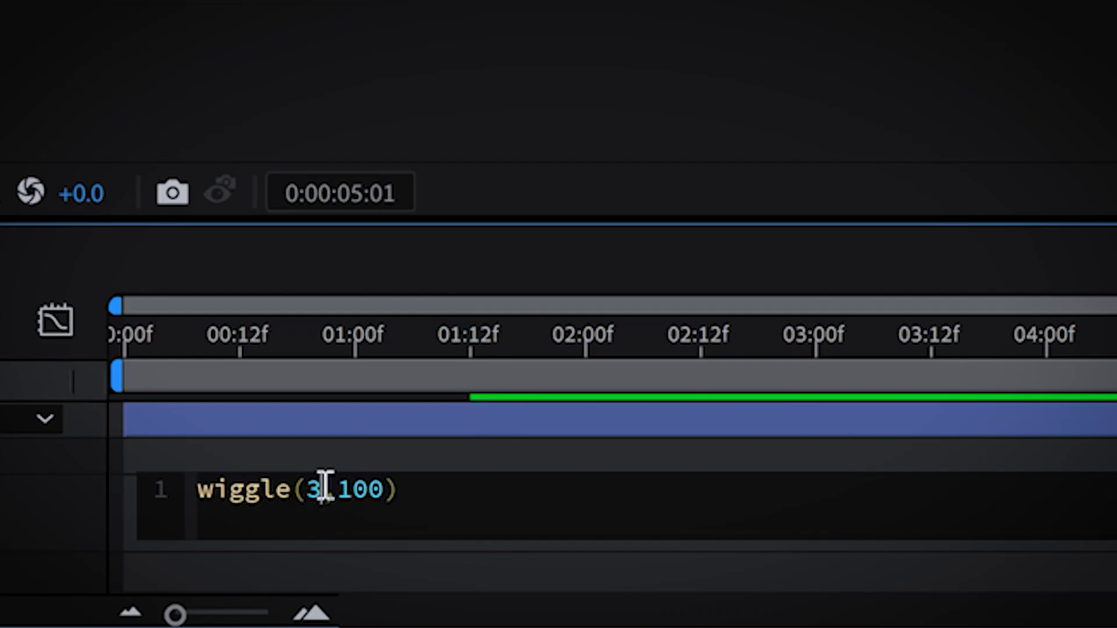
{"action": "left_click", "coordinate": [223, 395]}
{"action": "key", "text": "space"}
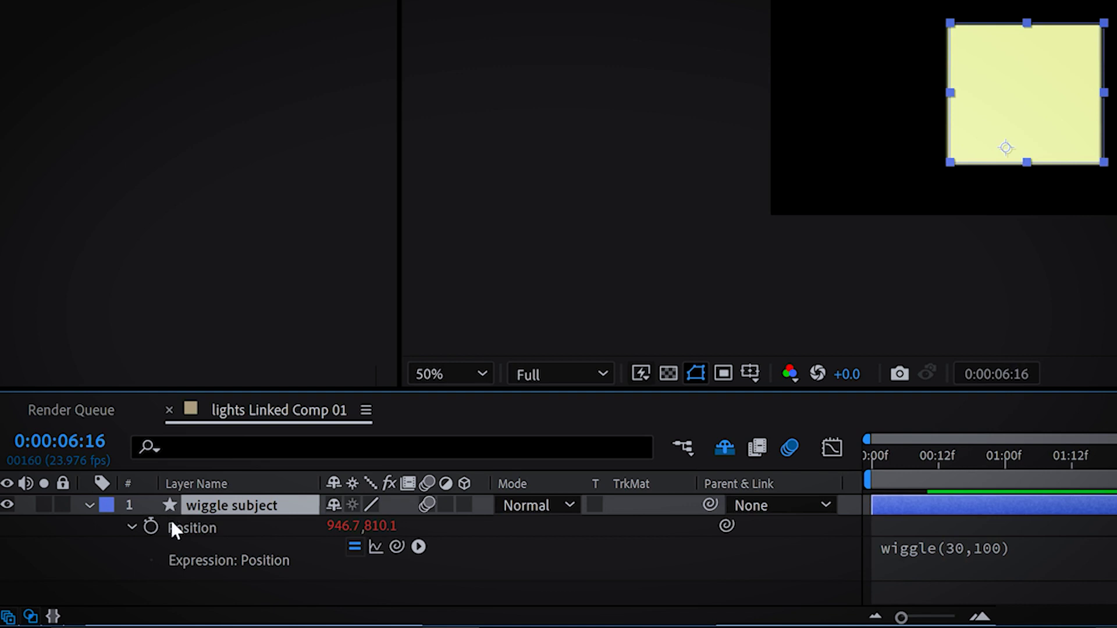
- Add a wiggle(20,30) expression to the square's Scale and preview the size jitter
{"action": "key", "text": "s"}
{"action": "left_click", "coordinate": [150, 528], "text": "alt"}
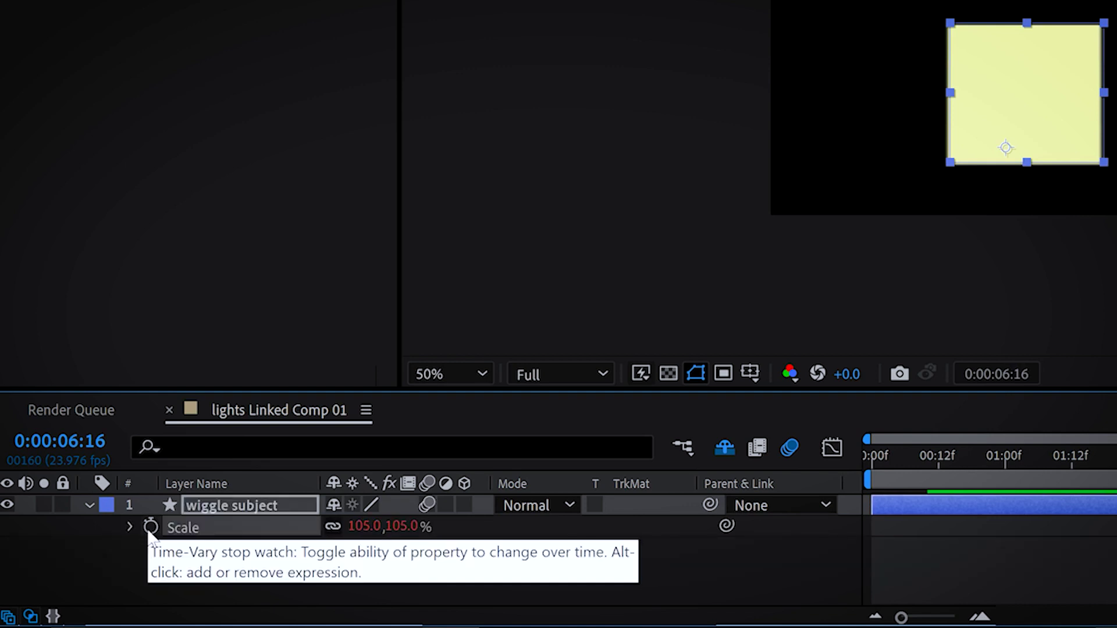
{"action": "type", "text": "wiggle"}
{"action": "type", "text": "(20,30"}
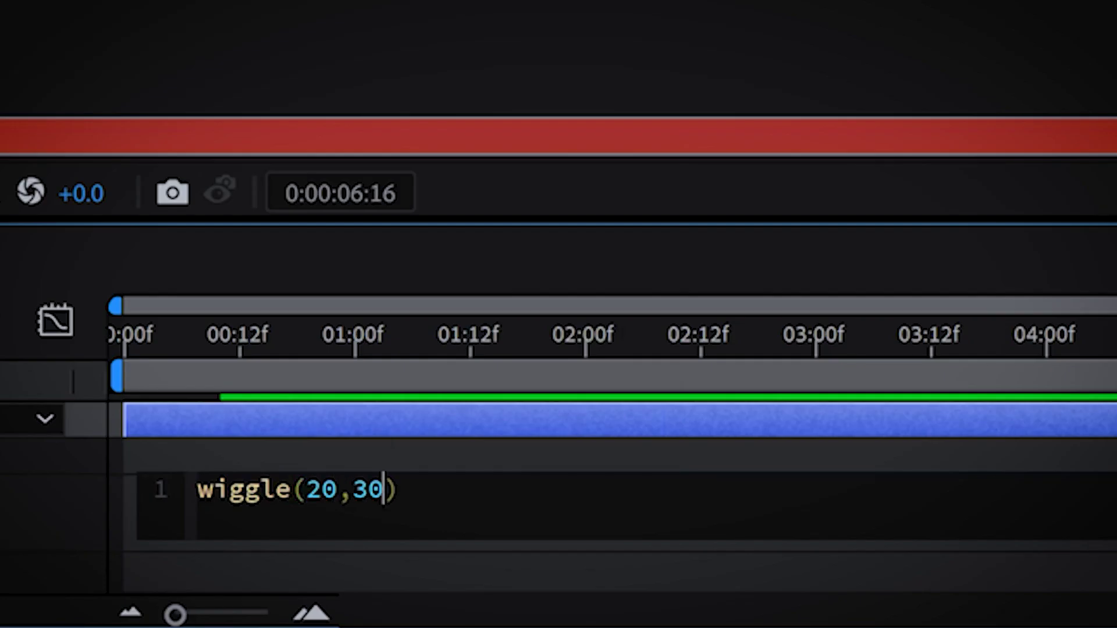
{"action": "left_click", "coordinate": [152, 364]}
{"action": "key", "text": "space"}
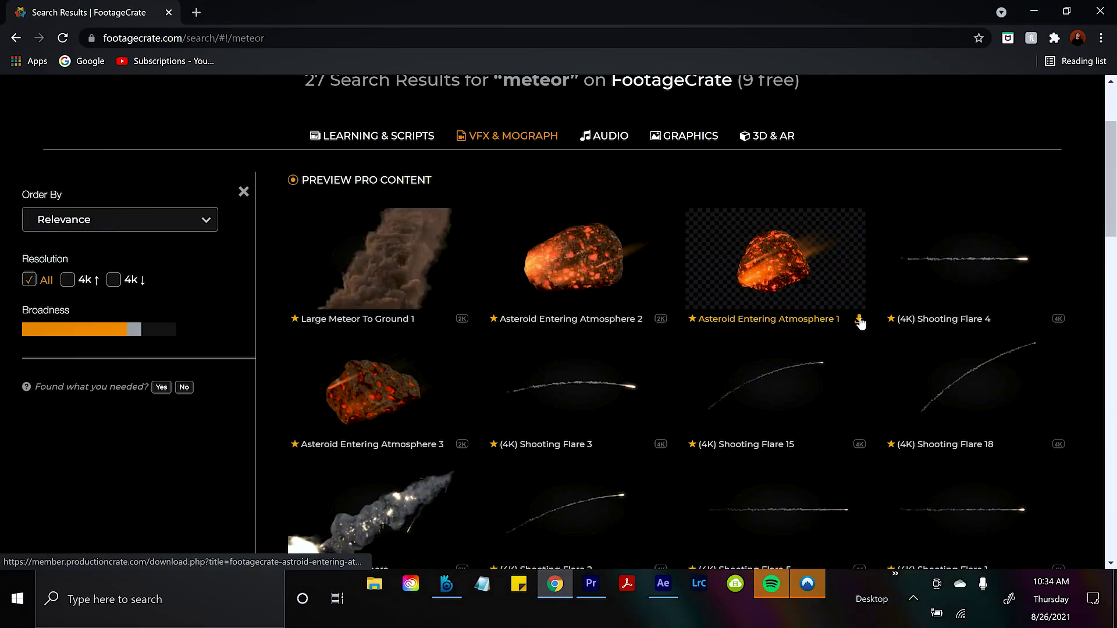
- Download the Asteroid Entering Atmosphere 1 clip from the FootageCrate meteor results
{"action": "left_click", "coordinate": [858, 321]}
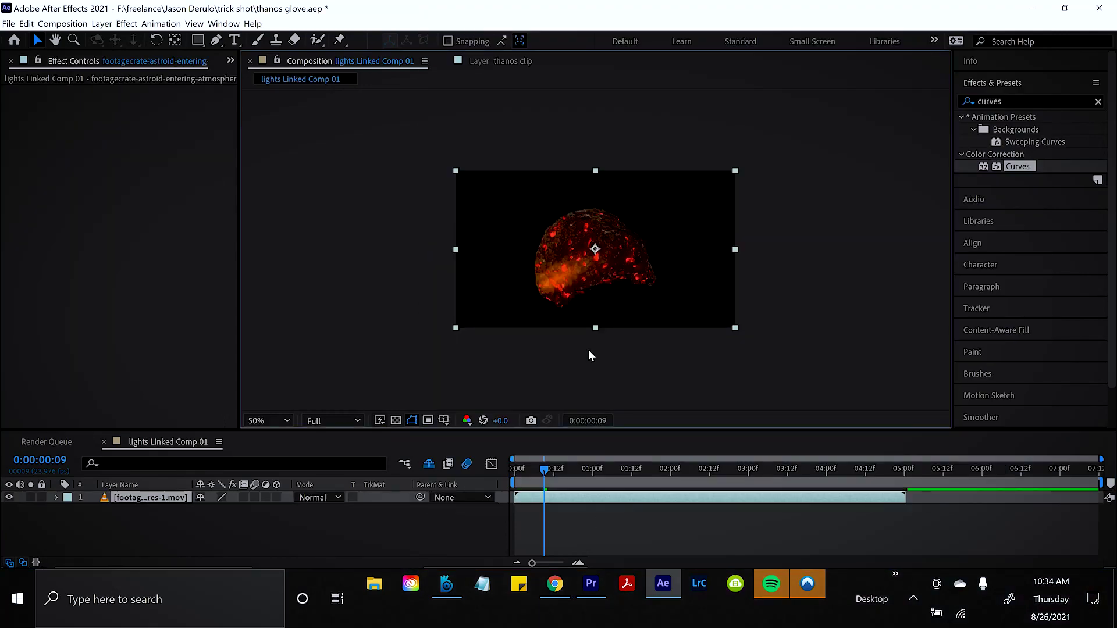
- Preview the asteroid footage and scale the asteroid layer down
{"action": "left_click", "coordinate": [532, 469]}
{"action": "key", "text": "space"}
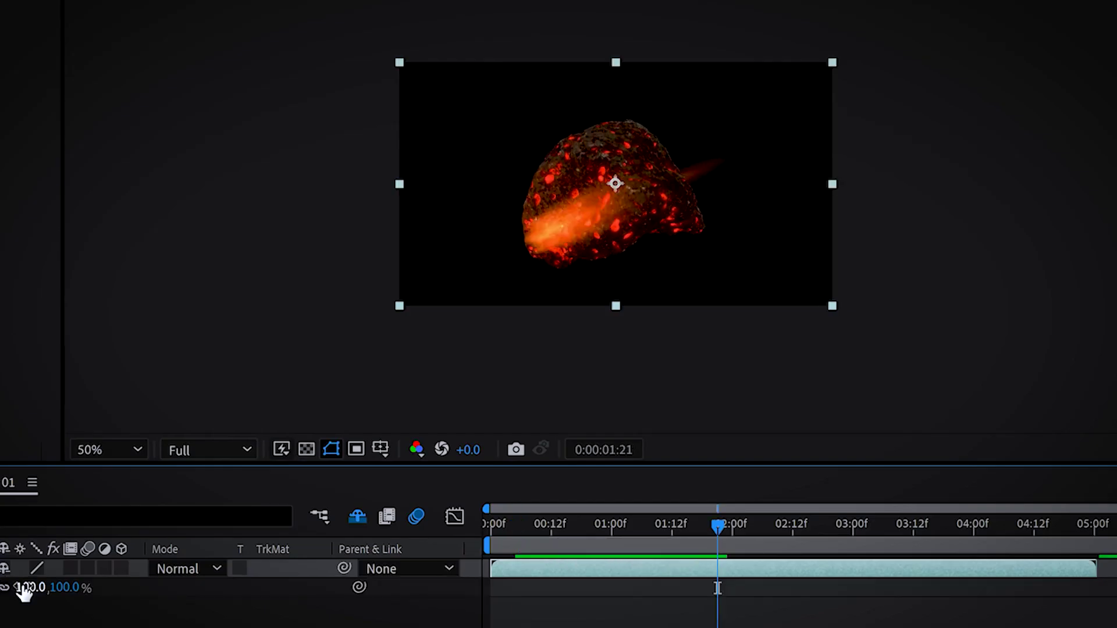
{"action": "left_click_drag", "start_coordinate": [23, 589], "coordinate": [13, 589]}
{"action": "key", "text": "space"}
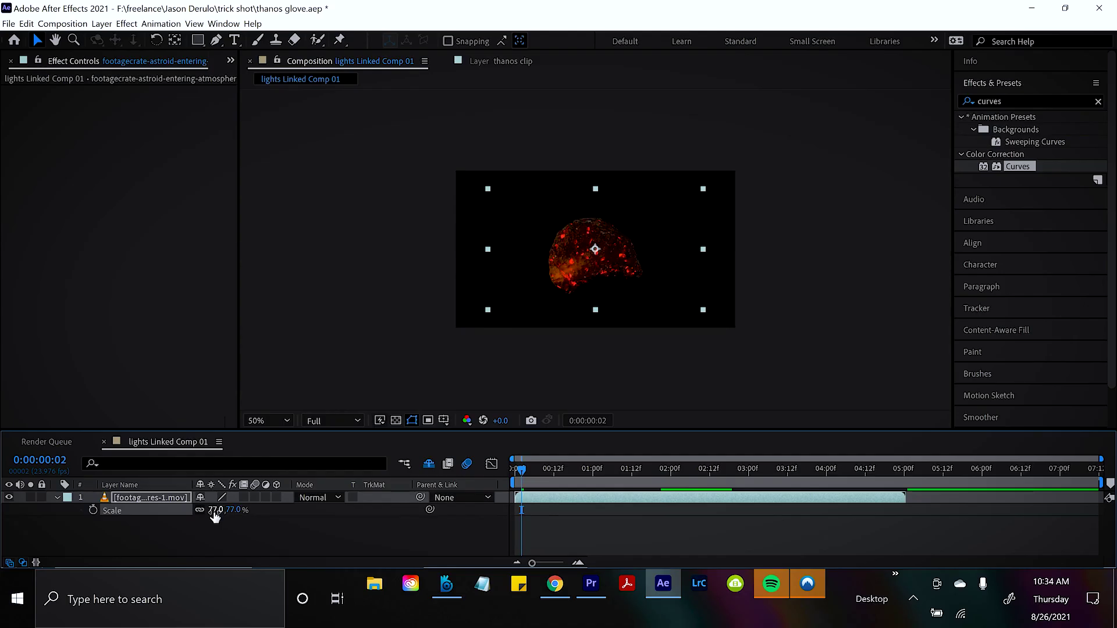
- Give the asteroid's Position a wiggle(10,30) expression and replay from the start
{"action": "key", "text": "p"}
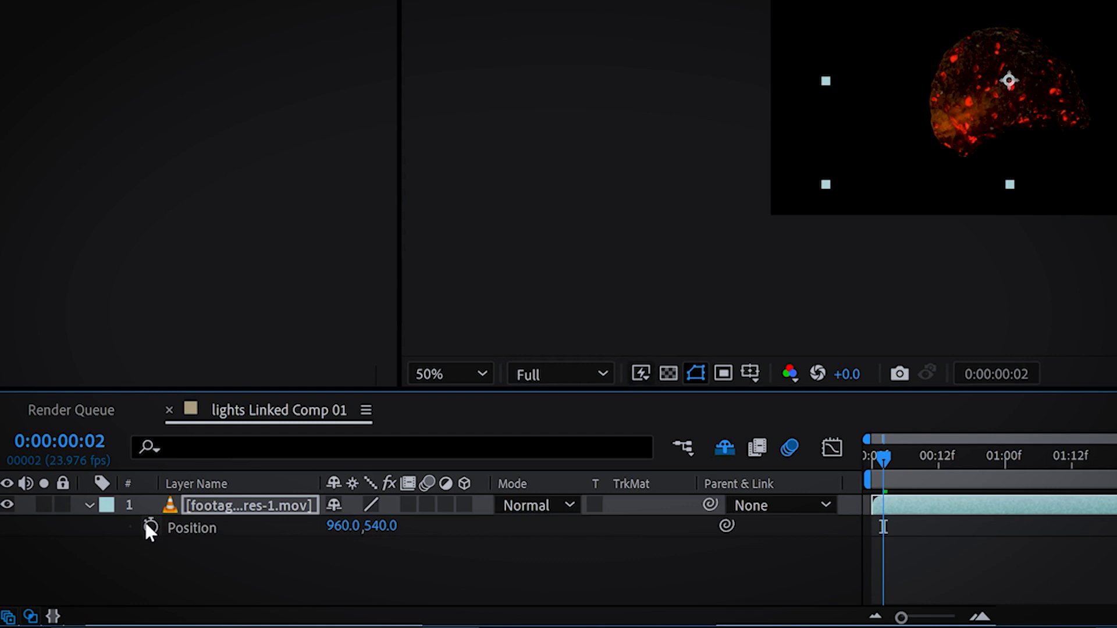
{"action": "left_click", "coordinate": [151, 526], "text": "alt"}
{"action": "type", "text": "wi"}
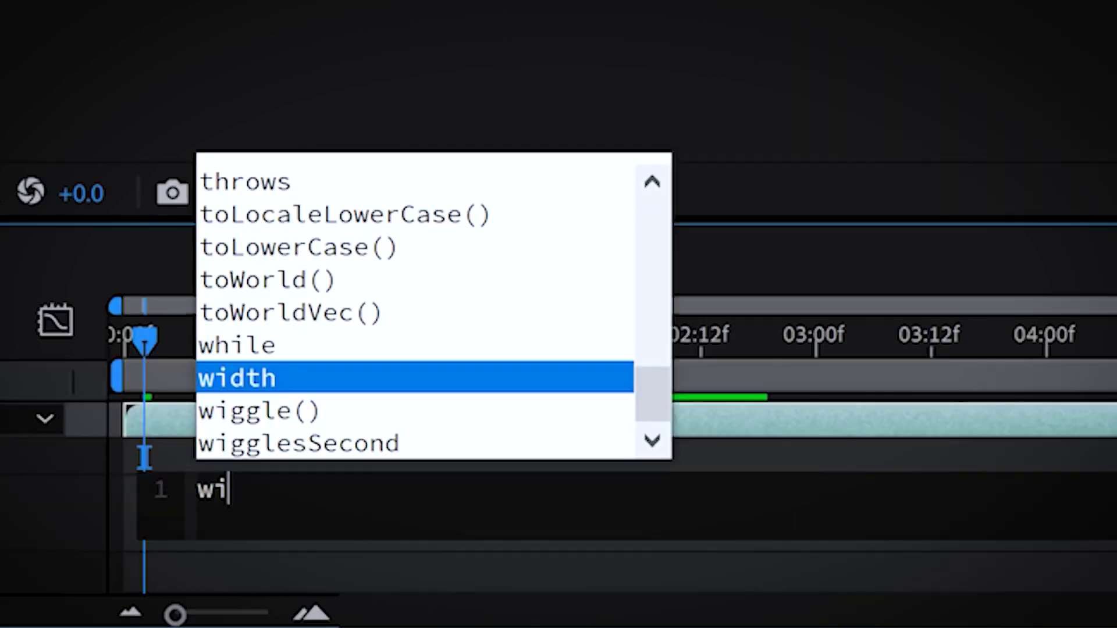
{"action": "type", "text": "ggle(10)"}
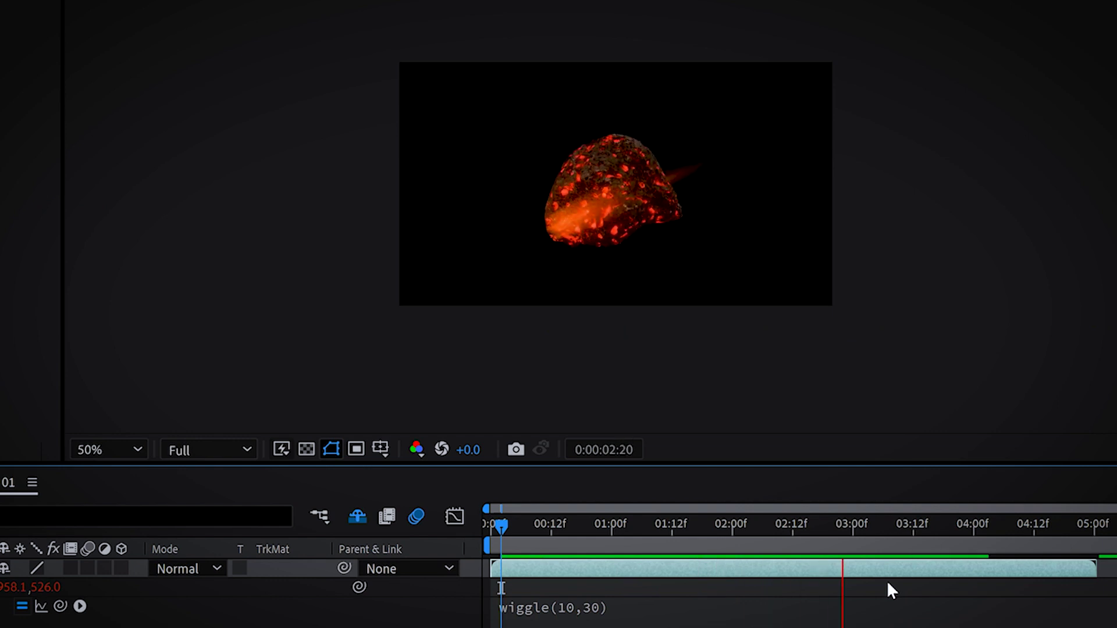
{"action": "left_click", "coordinate": [496, 528]}
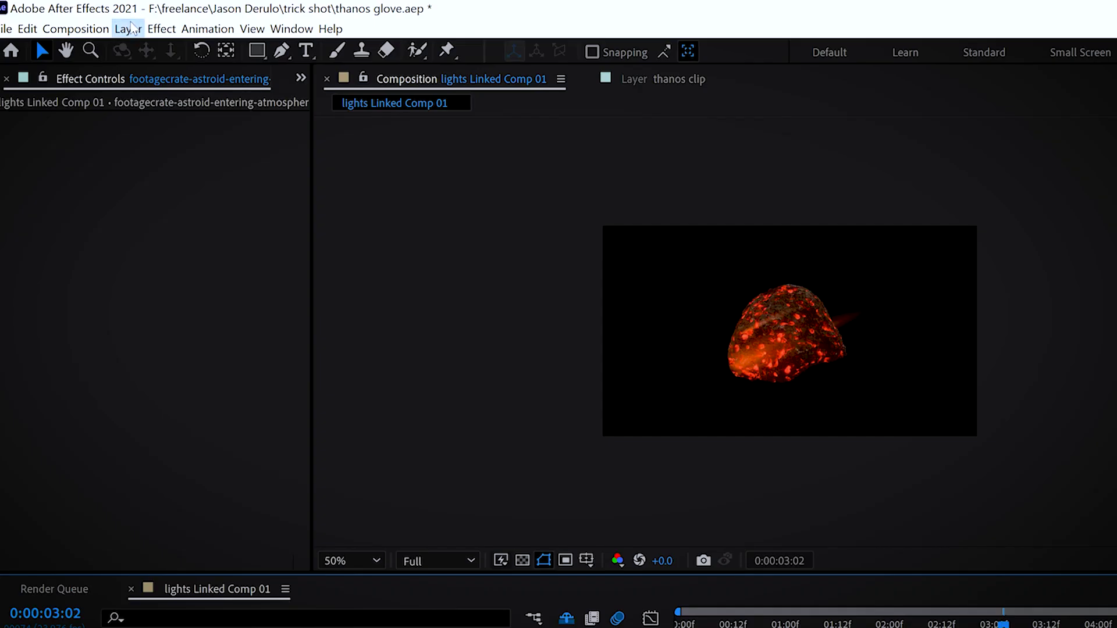
- Create a null object and parent the asteroid layer to Null 7
{"action": "left_click", "coordinate": [128, 29]}
{"action": "mouse_move", "coordinate": [143, 51]}
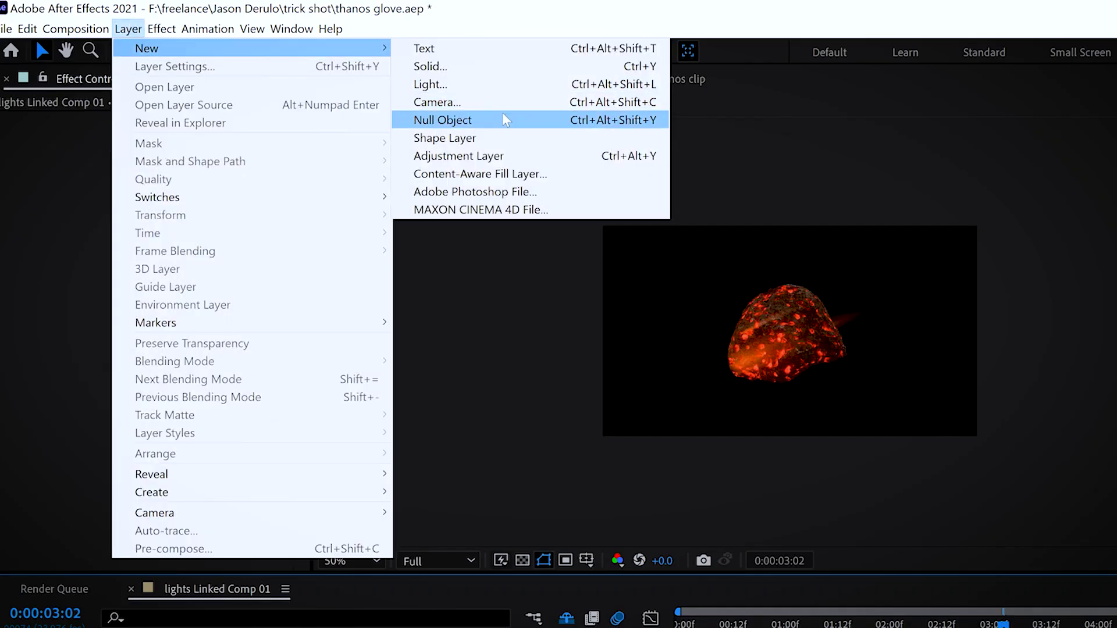
{"action": "left_click", "coordinate": [501, 115]}
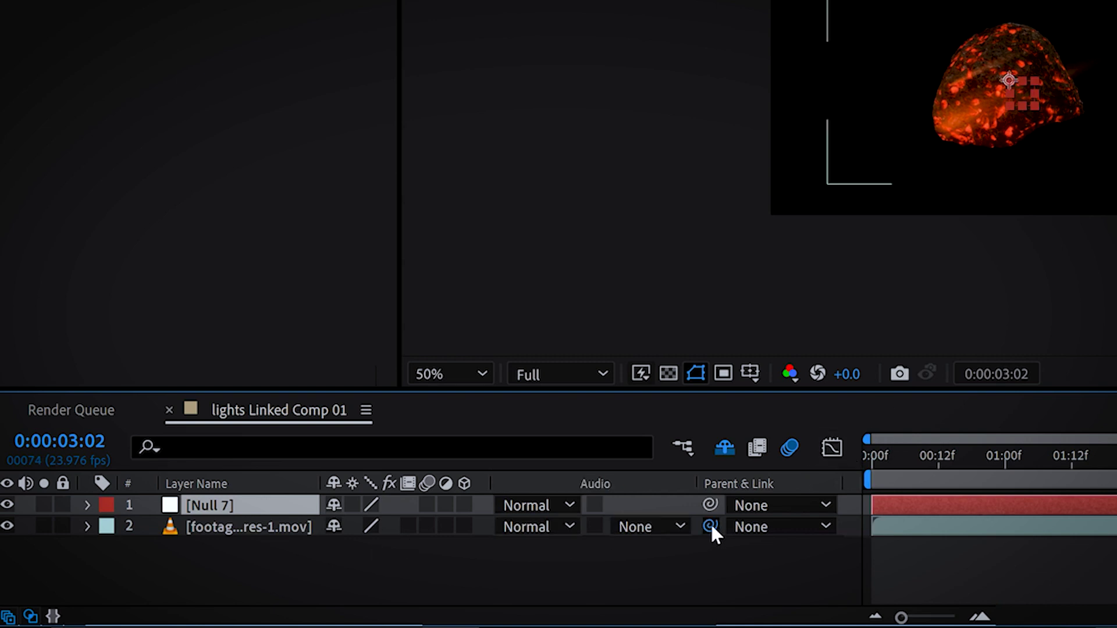
{"action": "left_click_drag", "start_coordinate": [711, 527], "coordinate": [287, 508]}
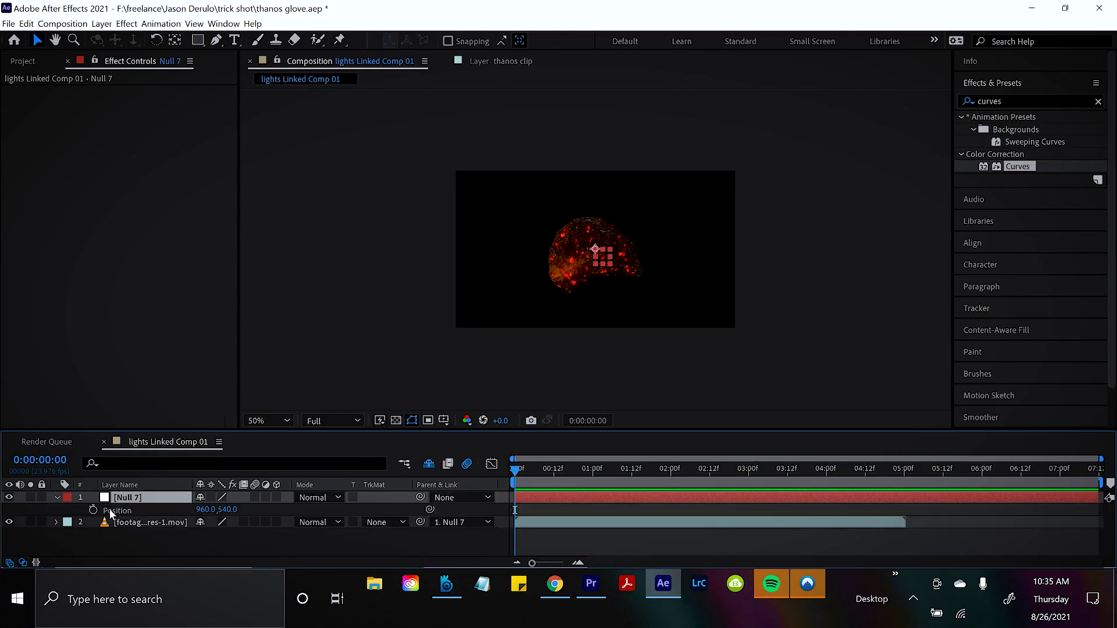
- Keyframe the null from upper right to lower left so the asteroid flies across, then preview
{"action": "left_click_drag", "start_coordinate": [576, 285], "coordinate": [748, 180]}
{"action": "left_click", "coordinate": [592, 468]}
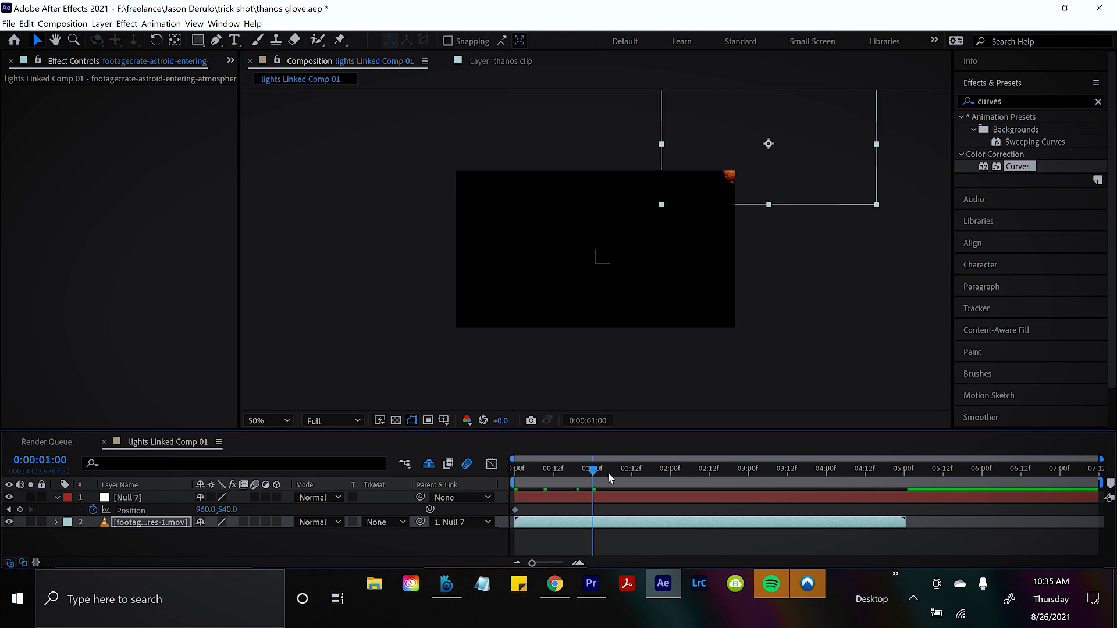
{"action": "left_click_drag", "start_coordinate": [700, 470], "coordinate": [741, 470]}
{"action": "left_click_drag", "start_coordinate": [776, 178], "coordinate": [429, 362]}
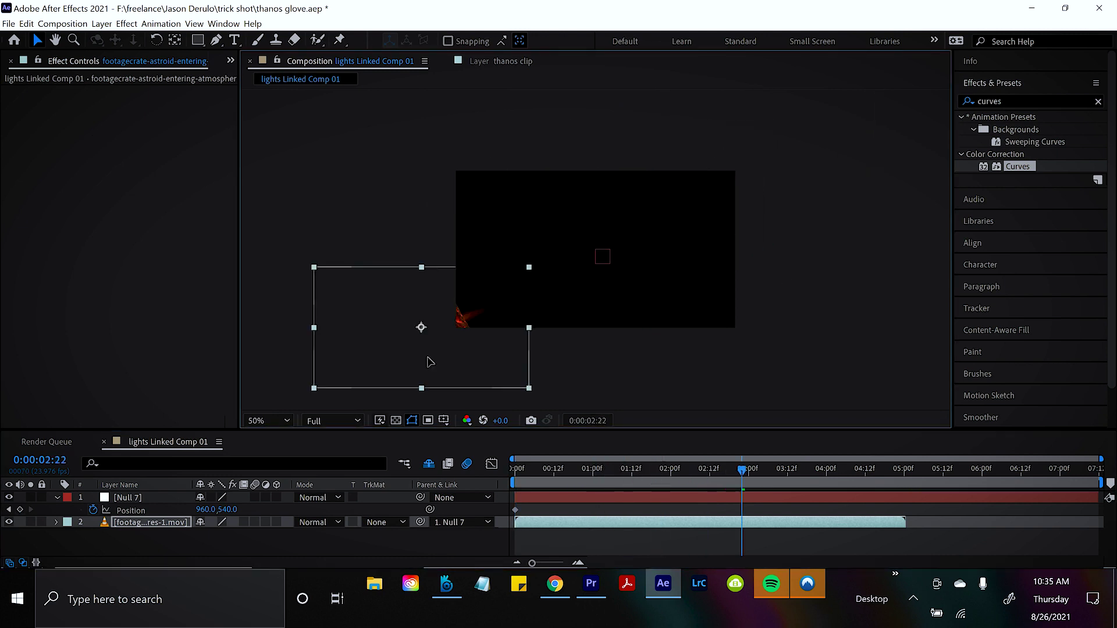
{"action": "left_click", "coordinate": [583, 478]}
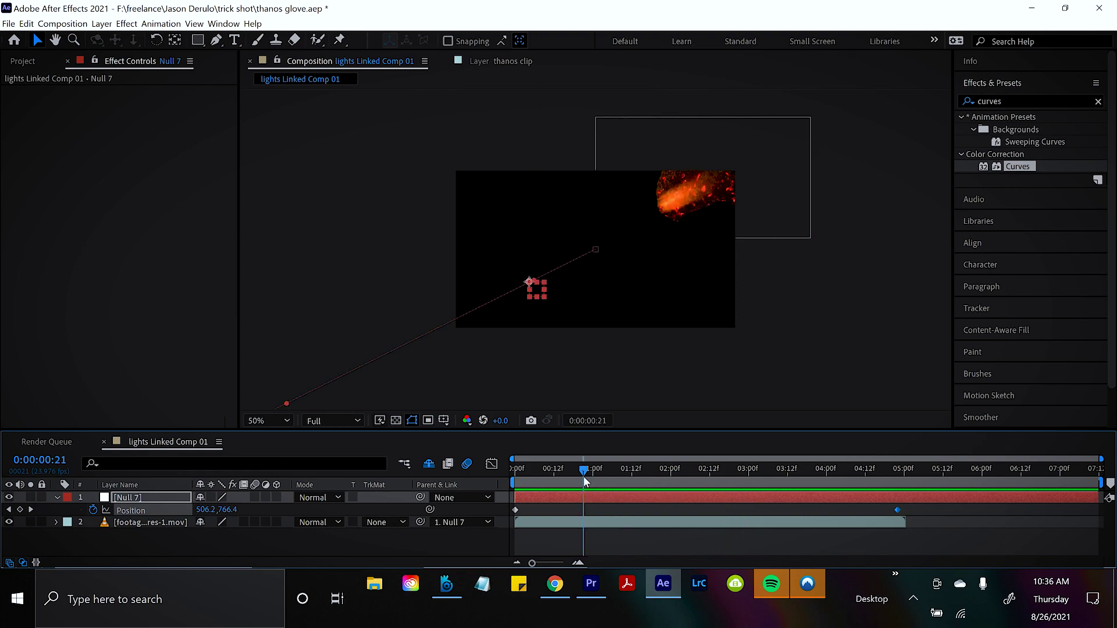
{"action": "key", "text": "space"}
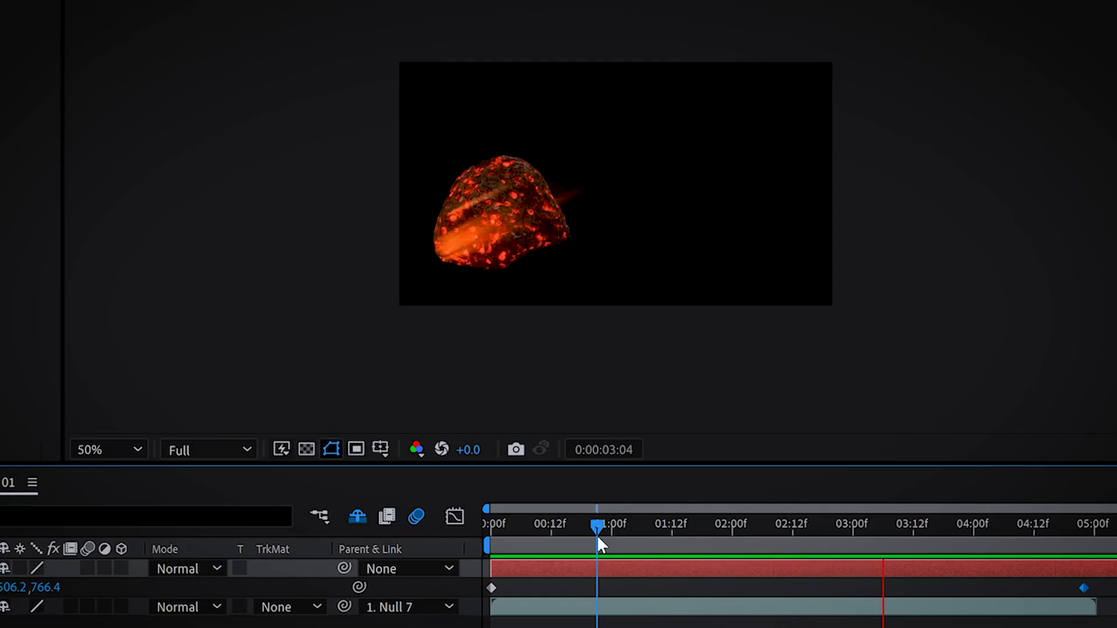
{"action": "key", "text": "space"}
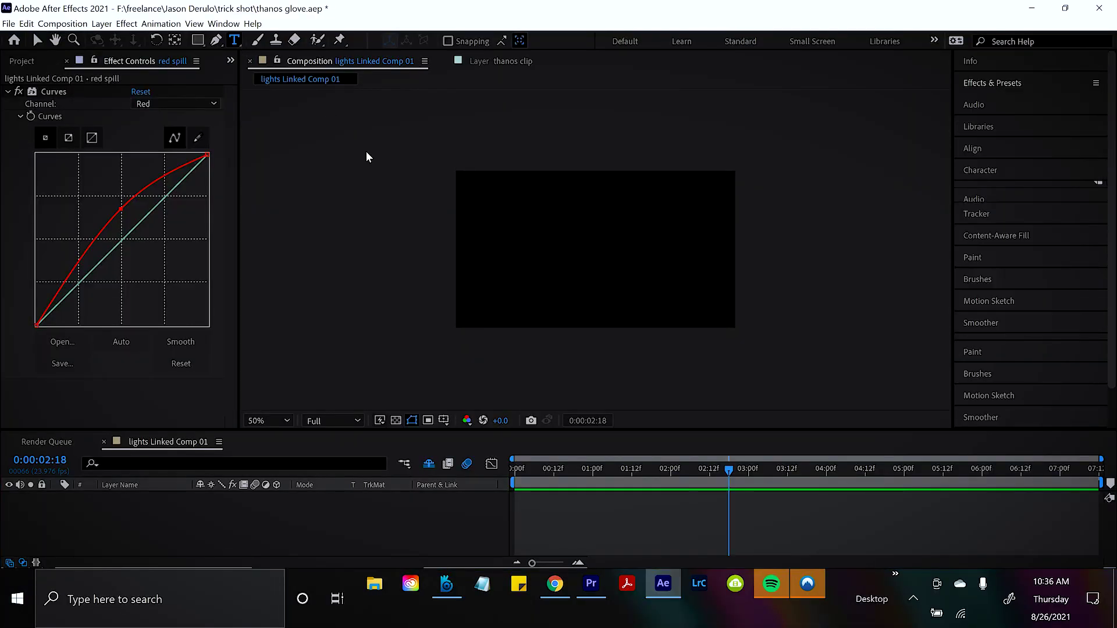
- Type a red 'WILL' text layer and drag it down toward the centre of the frame
{"action": "left_click", "coordinate": [525, 239]}
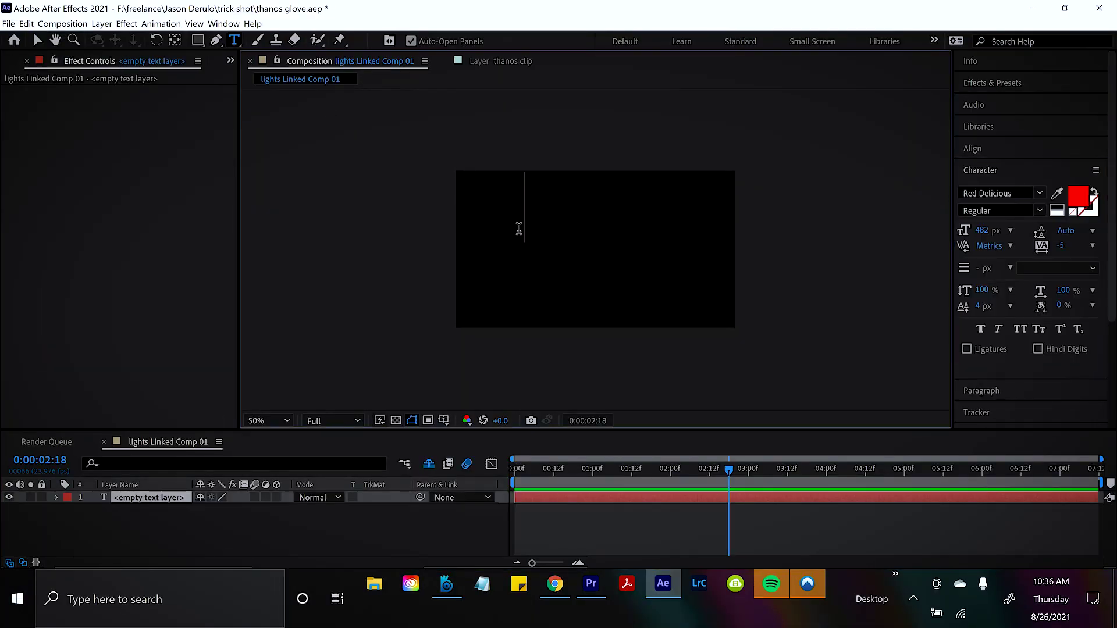
{"action": "type", "text": "WILL"}
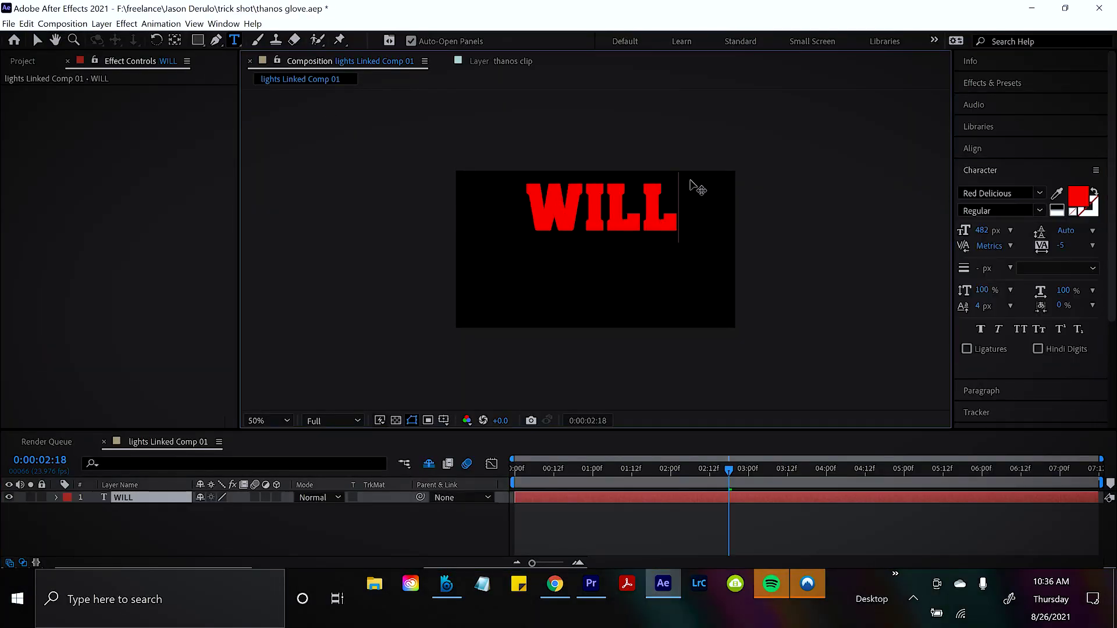
{"action": "key", "text": "Escape"}
{"action": "key", "text": "v"}
{"action": "left_click_drag", "start_coordinate": [610, 213], "coordinate": [614, 263]}
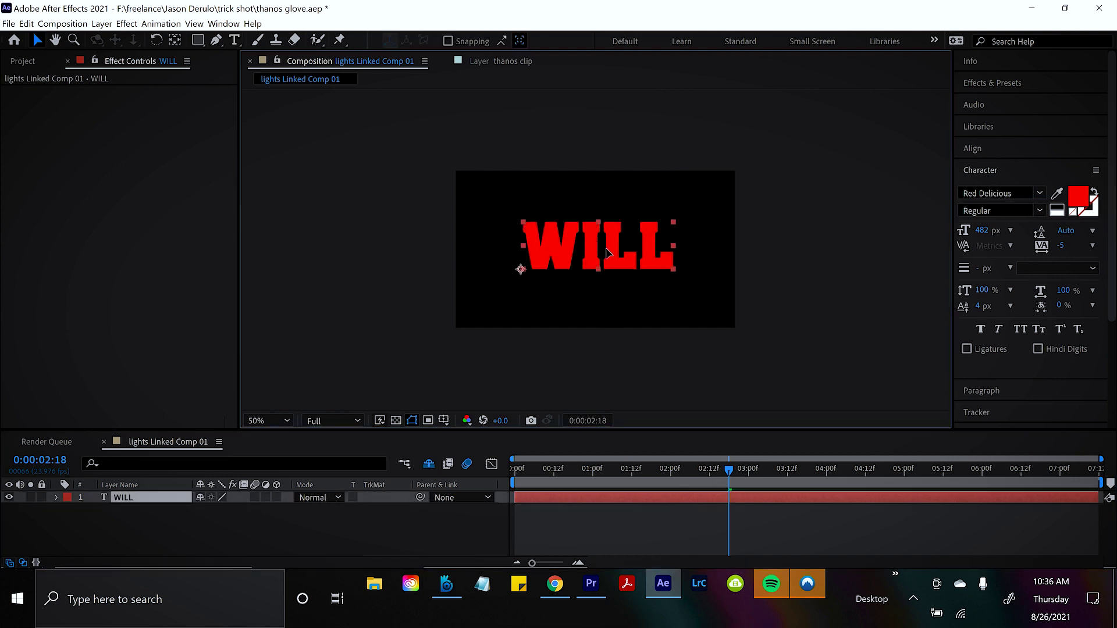
{"action": "left_click", "coordinate": [564, 581]}
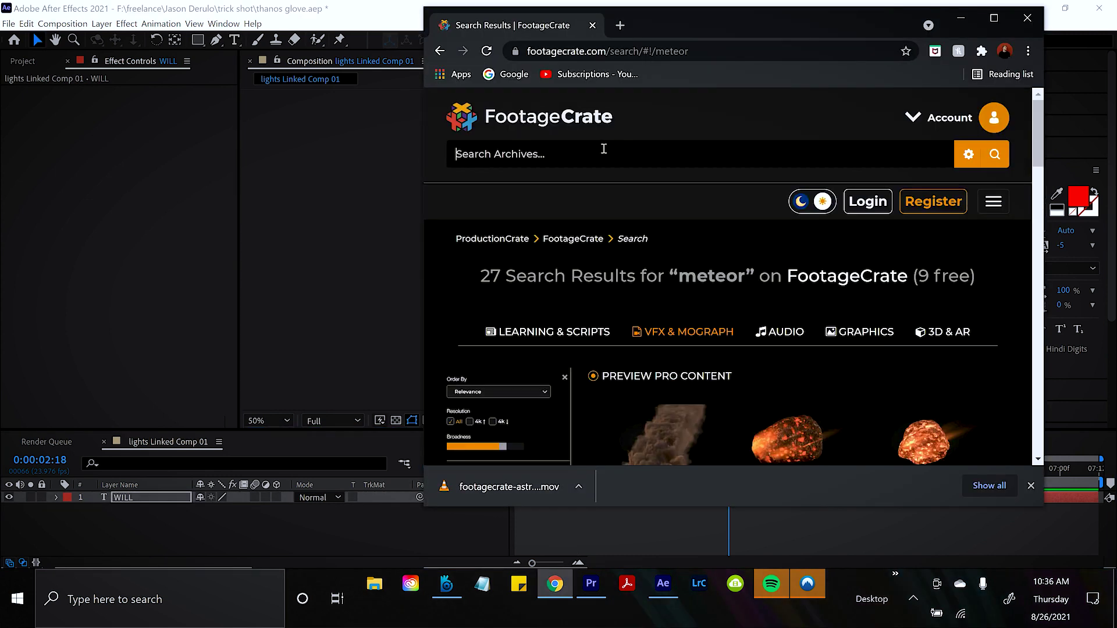
- Search FootageCrate for 'notification', download IG Like Counter 3, and place it above WILL's left side
{"action": "left_click", "coordinate": [528, 155]}
{"action": "type", "text": "notific"}
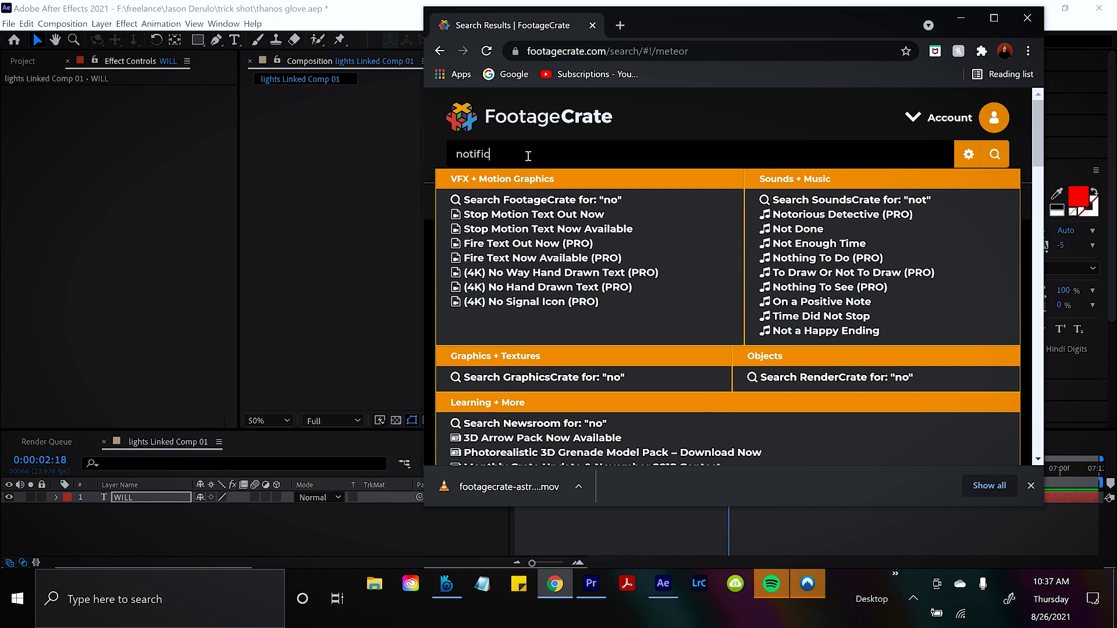
{"action": "type", "text": "ation"}
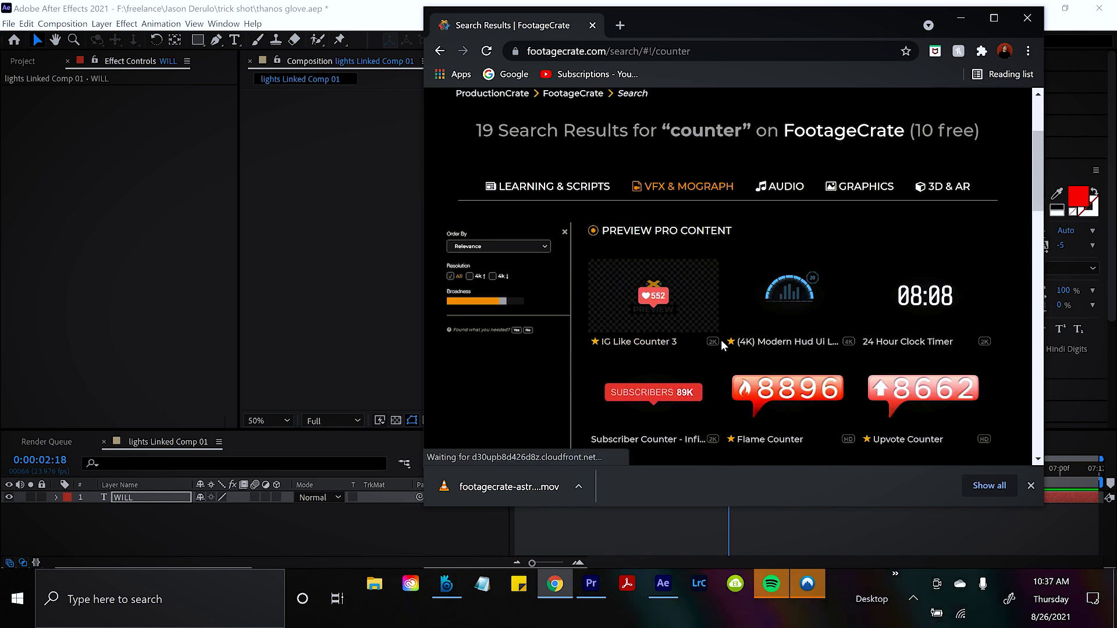
{"action": "left_click", "coordinate": [716, 341]}
{"action": "scroll", "coordinate": [712, 339], "scroll_direction": "down", "scroll_amount": 1}
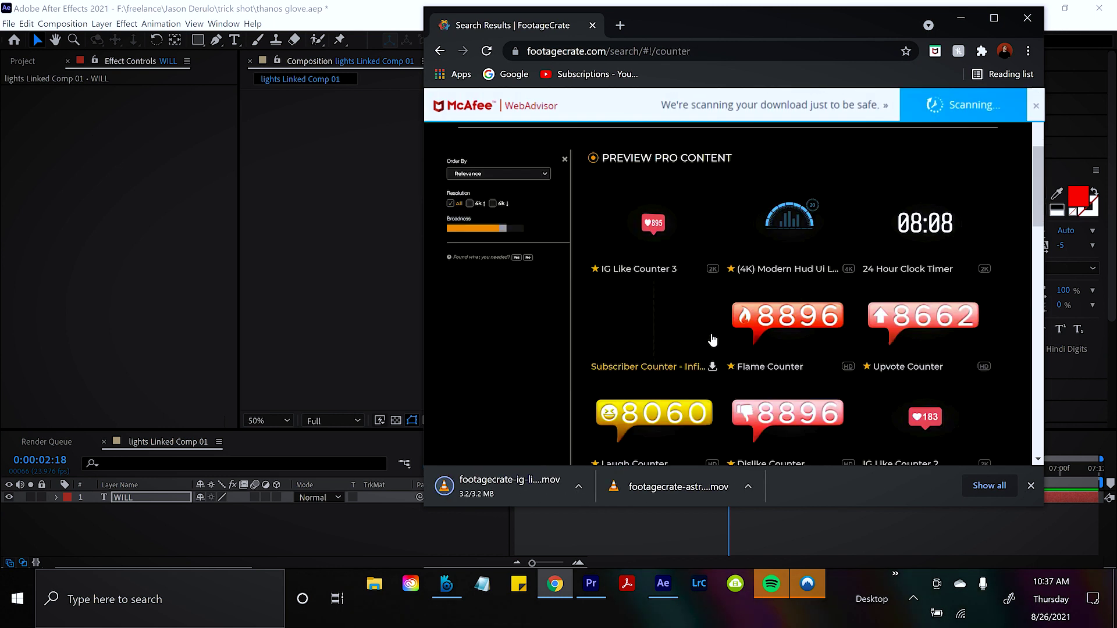
{"action": "scroll", "coordinate": [712, 340], "scroll_direction": "down", "scroll_amount": 3}
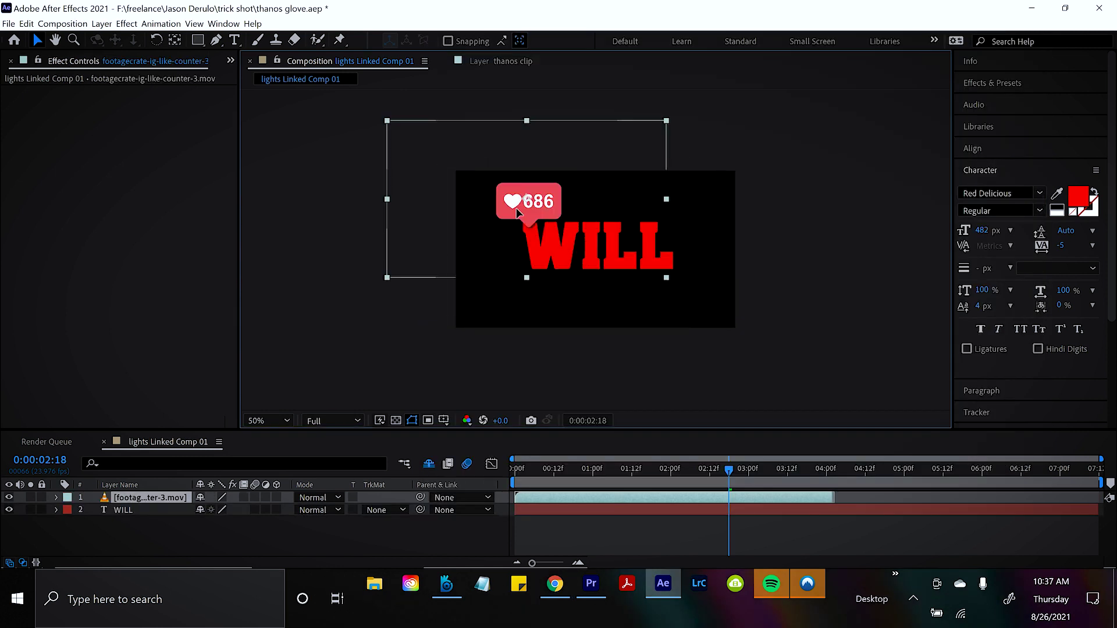
{"action": "left_click_drag", "start_coordinate": [524, 215], "coordinate": [503, 213]}
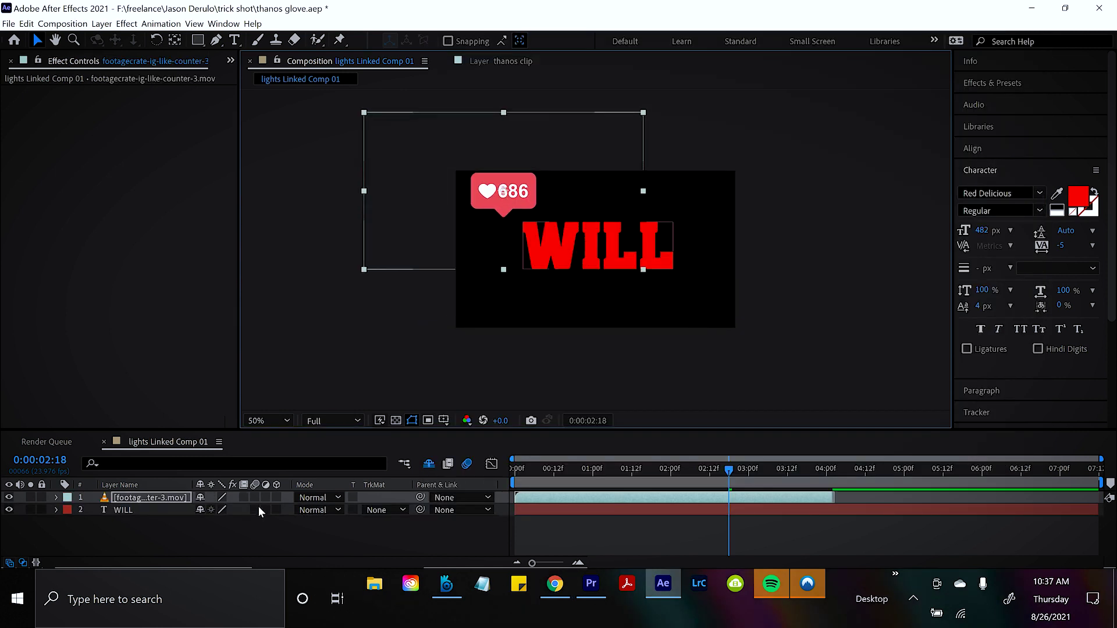
- Shrink the heart like counter's Scale to 65%
{"action": "key", "text": "s"}
{"action": "left_click_drag", "start_coordinate": [215, 510], "coordinate": [207, 510]}
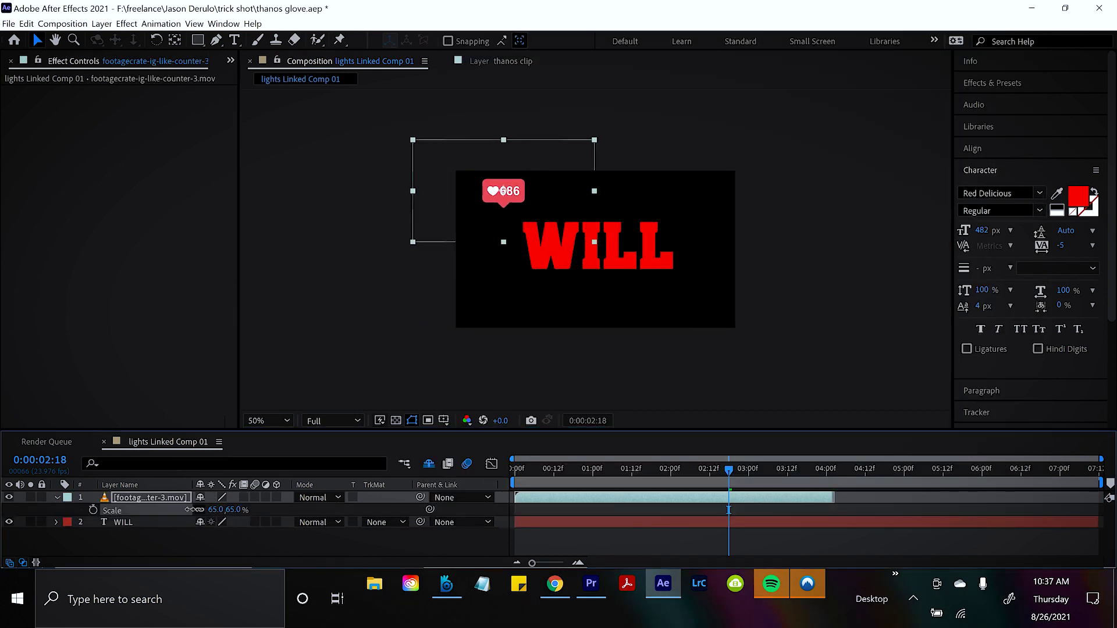
{"action": "left_click", "coordinate": [553, 585]}
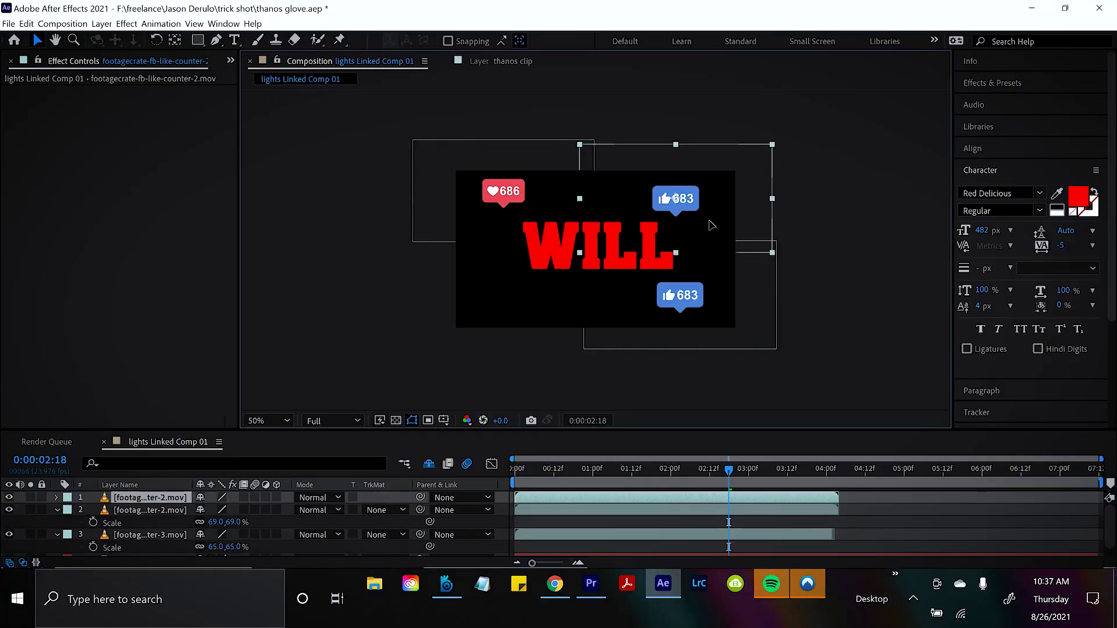
- Duplicate the 686 heart counter to the upper right and give its Position a wiggle(10,5) expression
{"action": "left_click", "coordinate": [507, 190]}
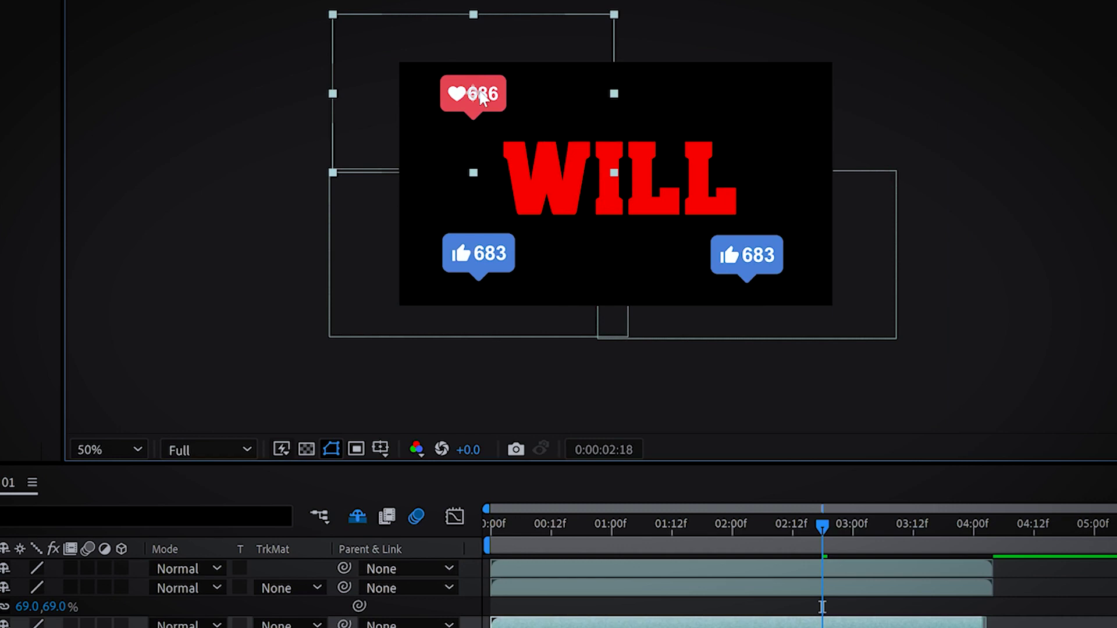
{"action": "key", "text": "ctrl+d"}
{"action": "left_click_drag", "start_coordinate": [480, 99], "coordinate": [762, 97]}
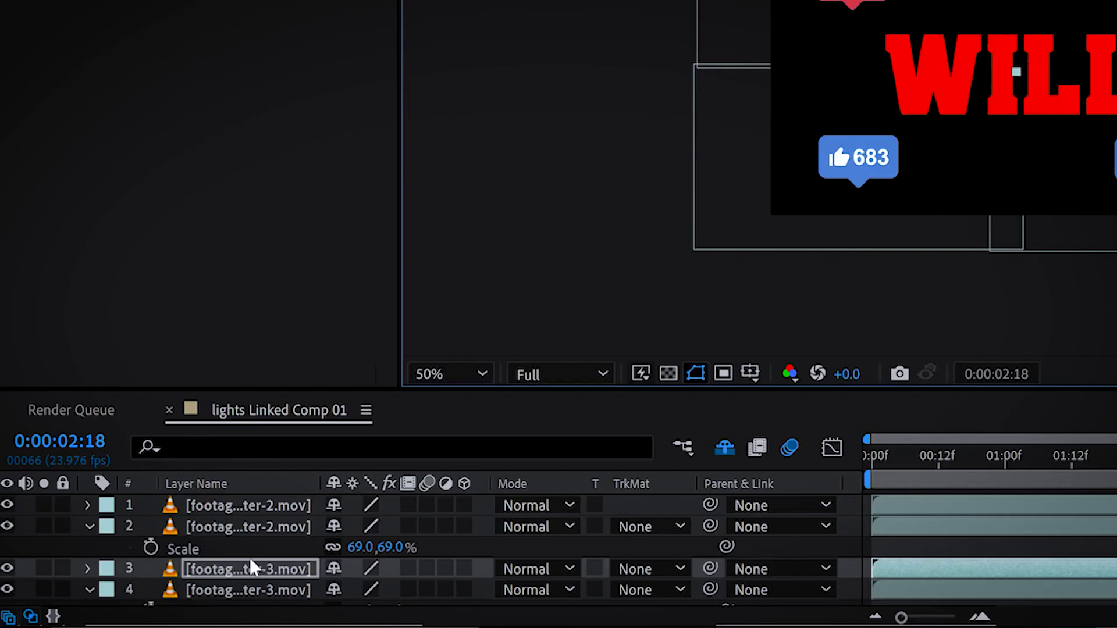
{"action": "key", "text": "p"}
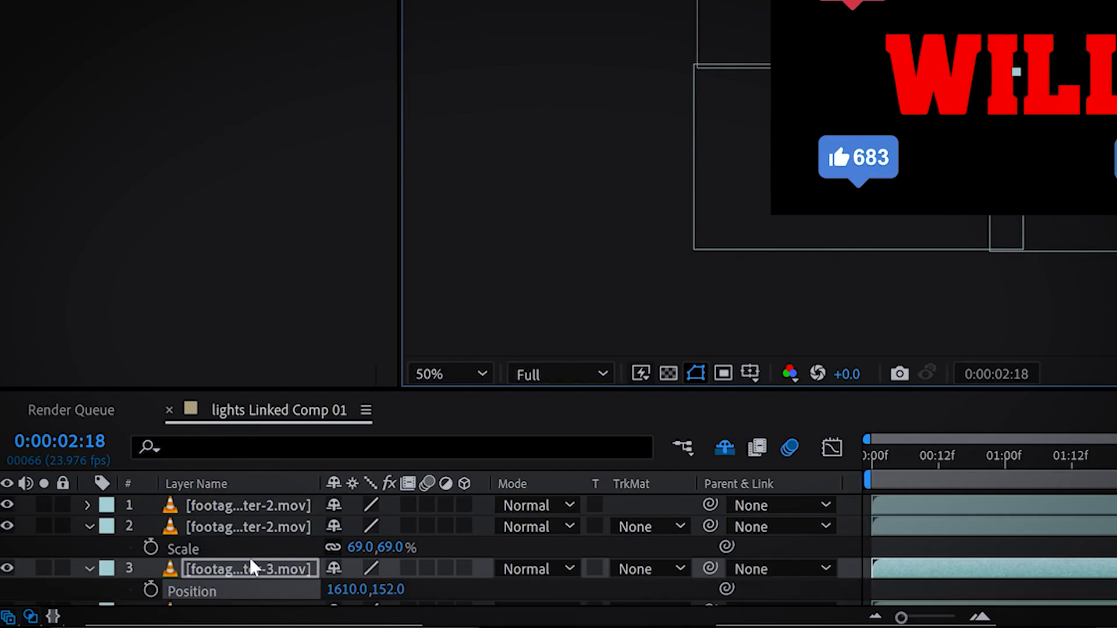
{"action": "left_click", "coordinate": [150, 532], "text": "alt"}
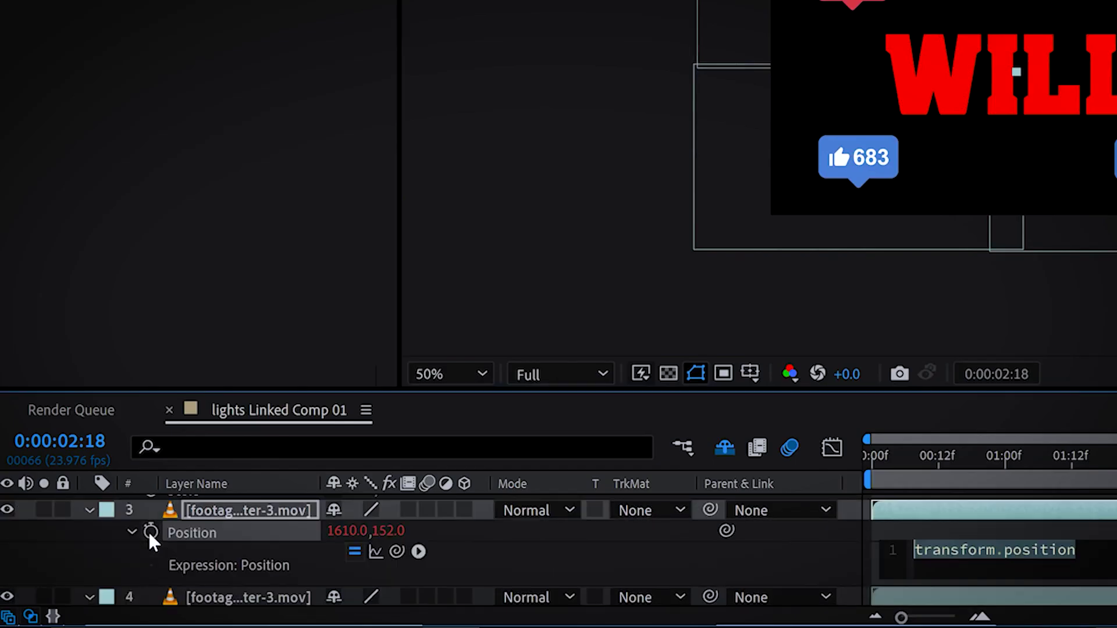
{"action": "type", "text": "wiggle(10"}
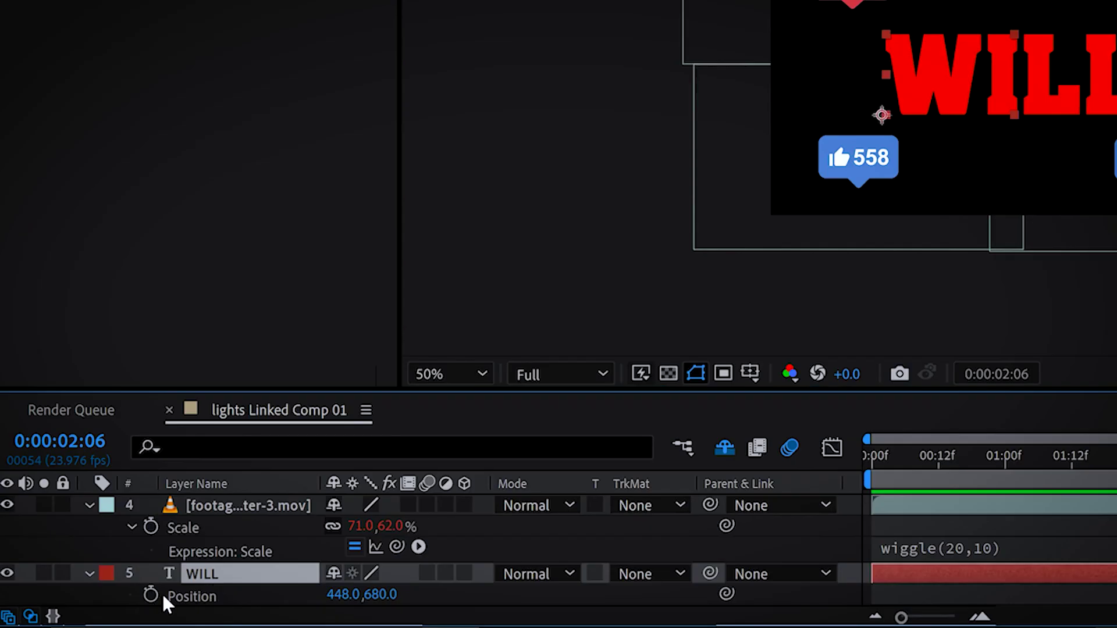
- Add and commit a wiggle(10,5) expression on the WILL layer's Position
{"action": "left_click", "coordinate": [151, 593], "text": "alt"}
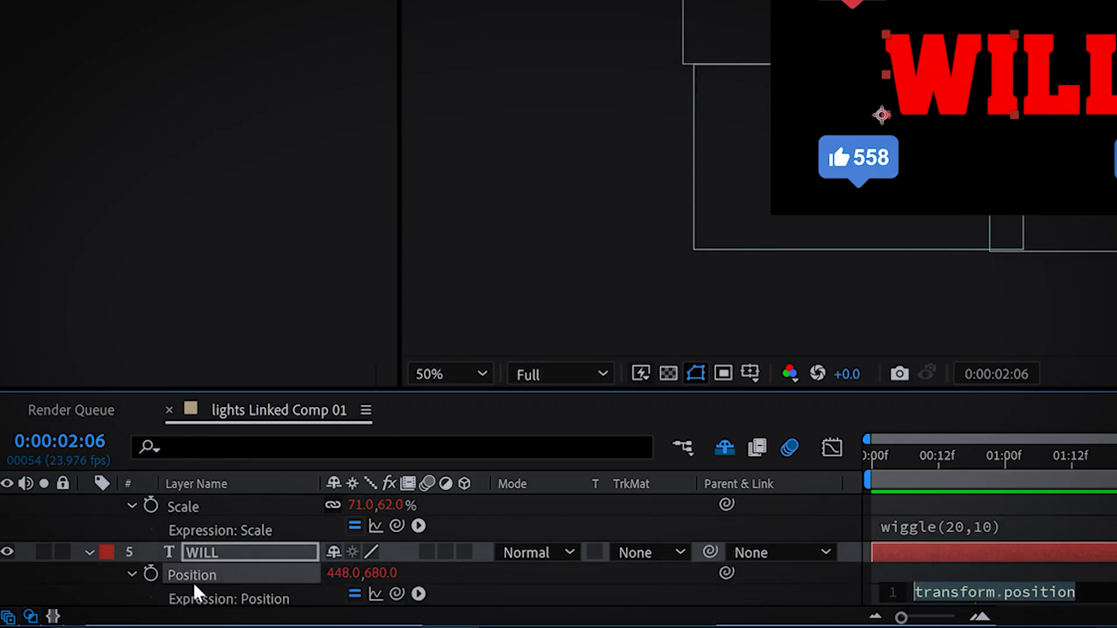
{"action": "type", "text": "wiggle"}
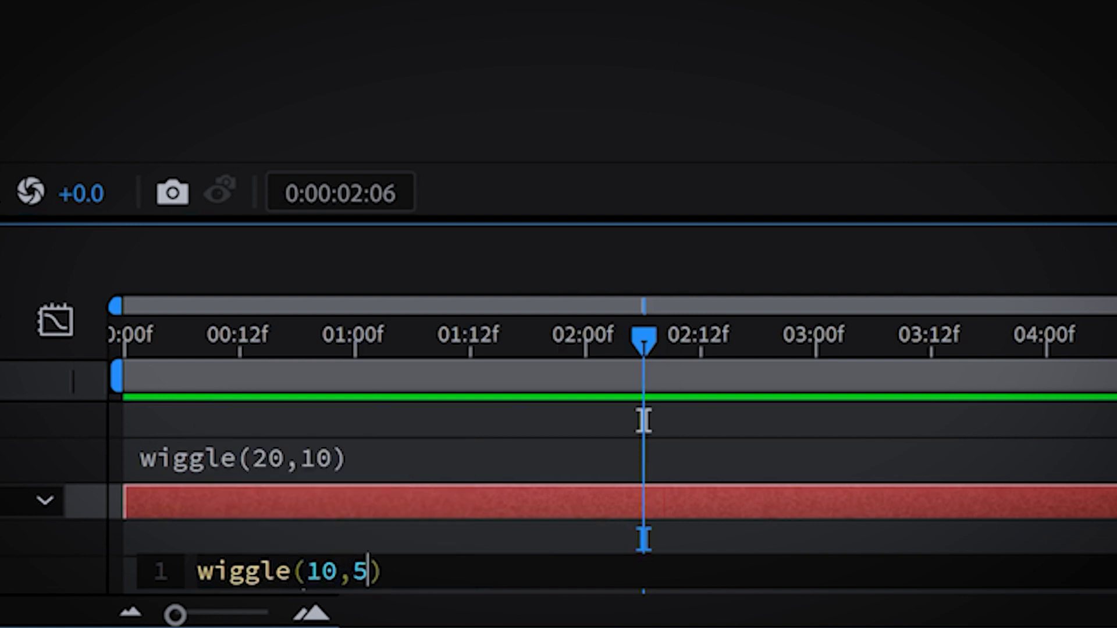
{"action": "type", "text": "(10,5"}
{"action": "left_click", "coordinate": [513, 444]}
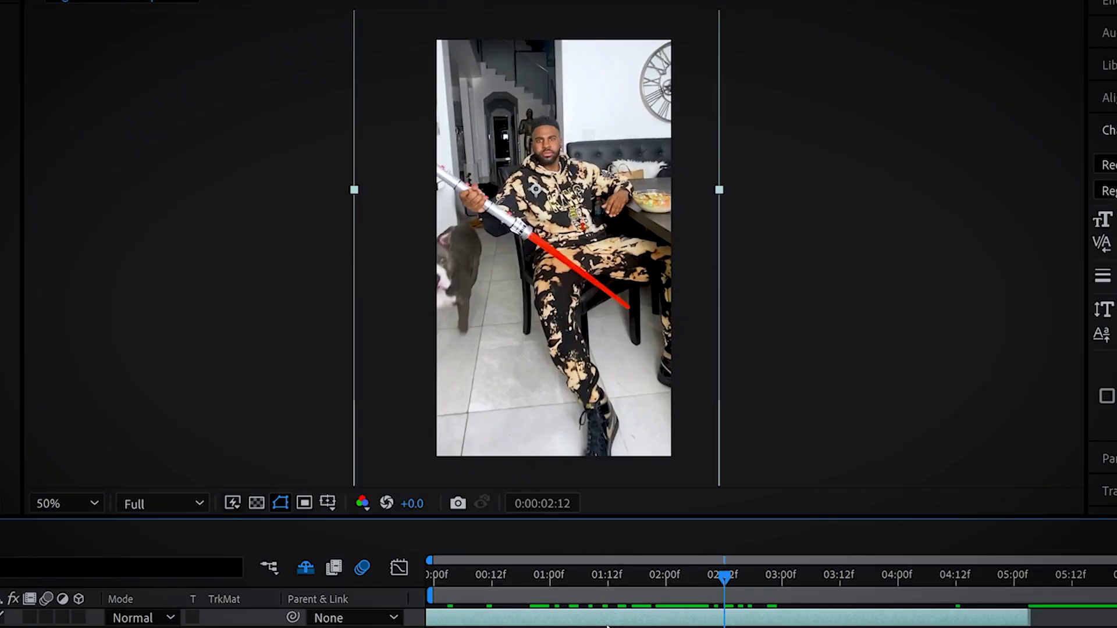
- Create a new adjustment layer over the lightsaber clip from the Layer menu
{"action": "left_click_drag", "start_coordinate": [607, 625], "coordinate": [602, 625]}
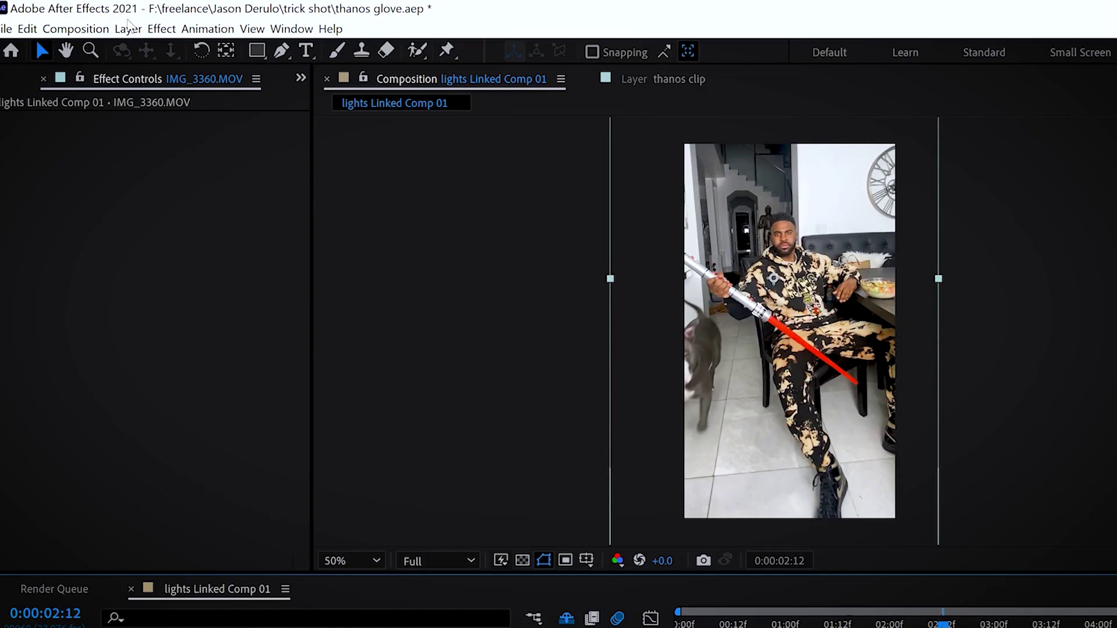
{"action": "left_click", "coordinate": [128, 29]}
{"action": "mouse_move", "coordinate": [147, 48]}
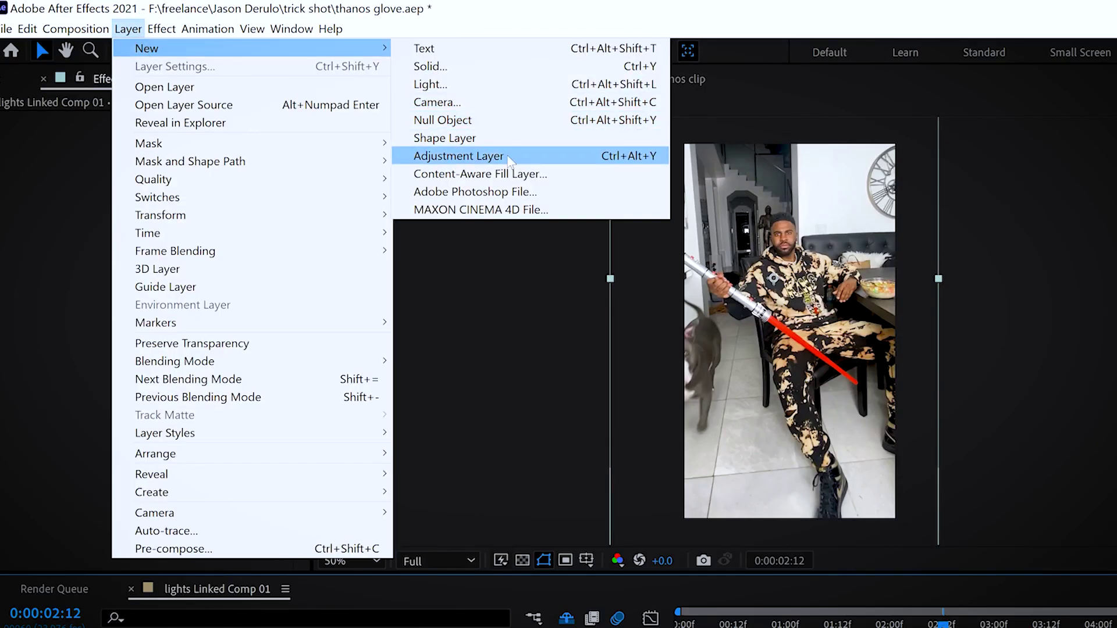
{"action": "left_click", "coordinate": [466, 155]}
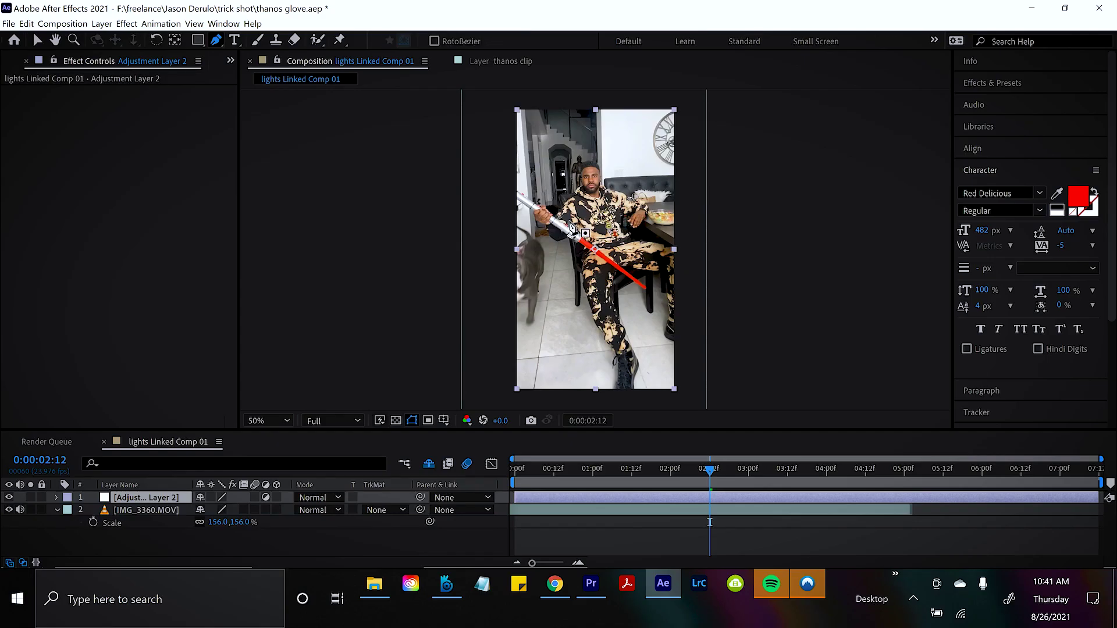
- Mask the lightsaber glow with a curved pen mask, apply Exposure, and add an Exposure expression
{"action": "left_click", "coordinate": [571, 227]}
{"action": "left_click_drag", "start_coordinate": [694, 262], "coordinate": [710, 307]}
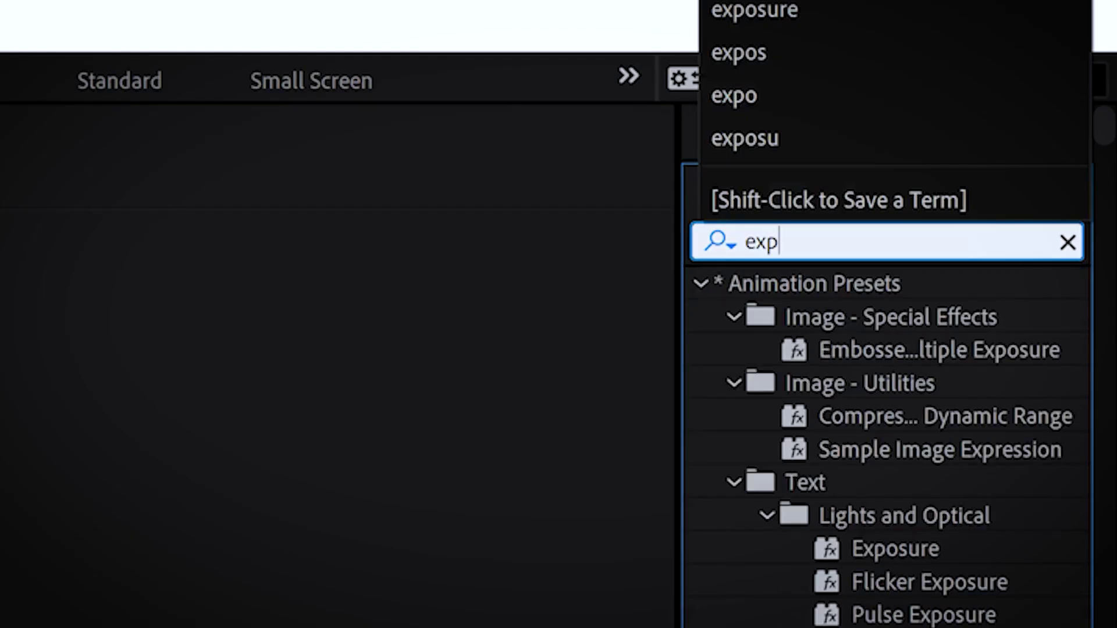
{"action": "type", "text": "osu"}
{"action": "left_click_drag", "start_coordinate": [864, 583], "coordinate": [677, 494]}
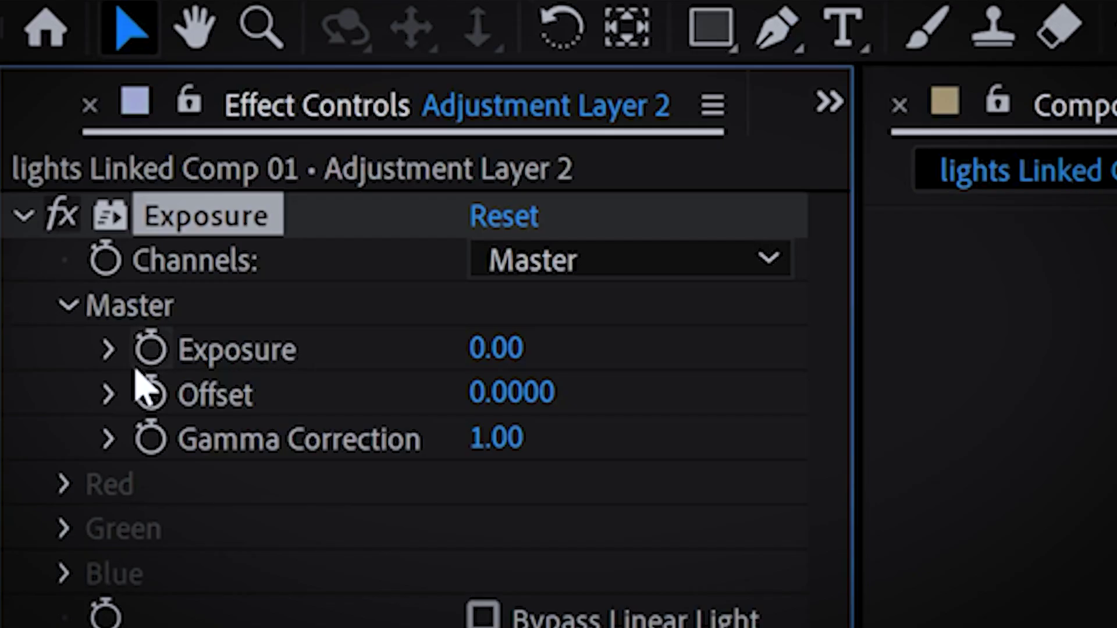
{"action": "left_click", "coordinate": [152, 349], "text": "alt"}
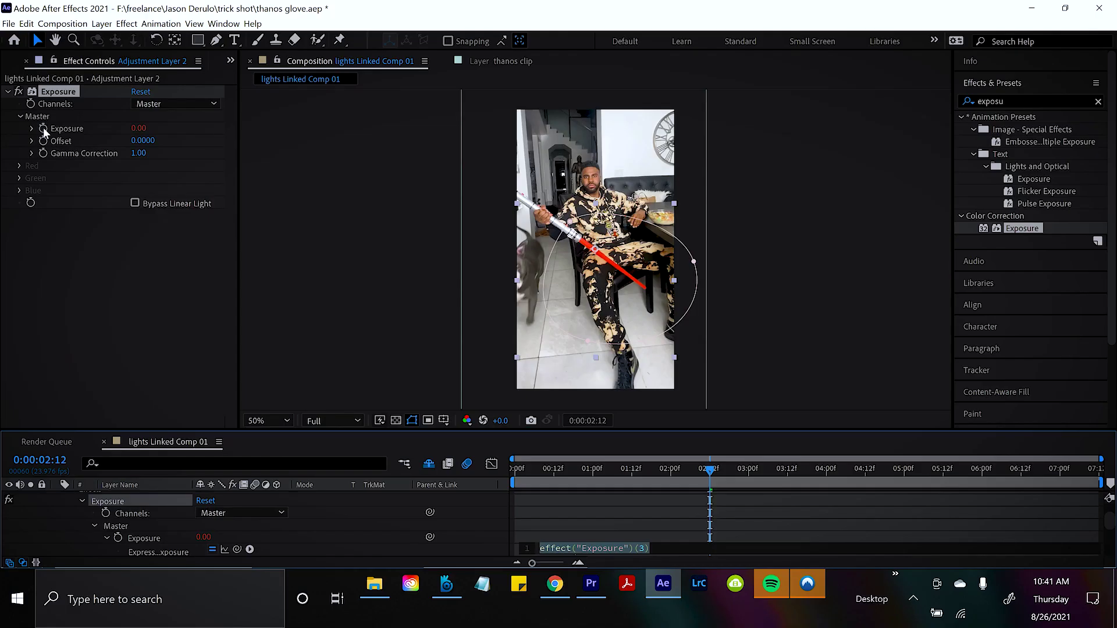
- Set the adjustment layer's Exposure expression to wiggle(10,.8) and commit it
{"action": "type", "text": "wiggle(10,8"}
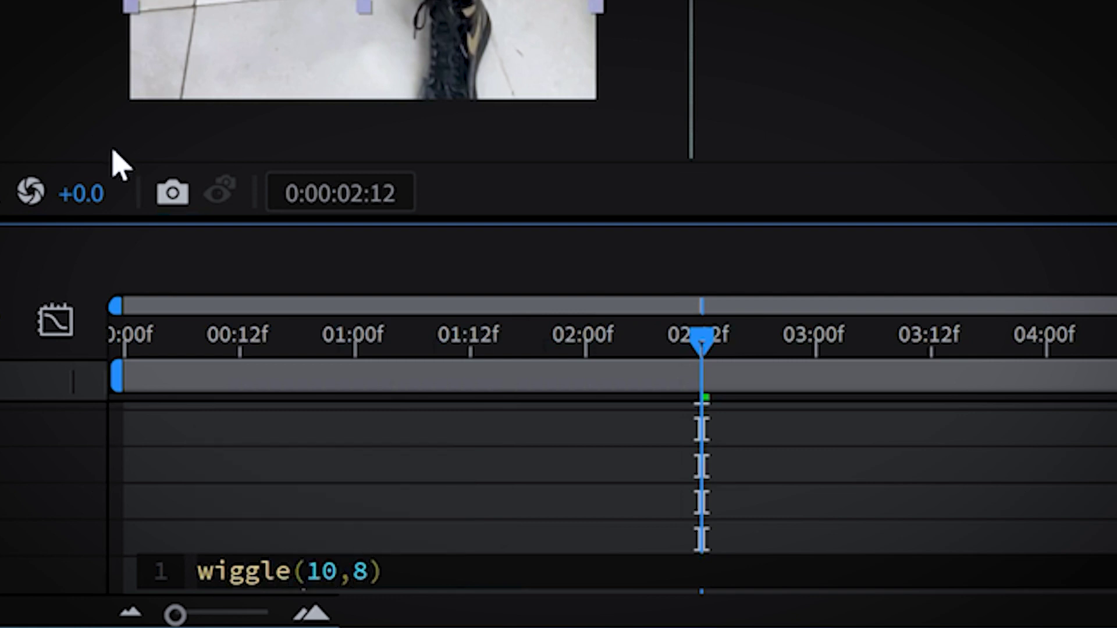
{"action": "key", "text": "space"}
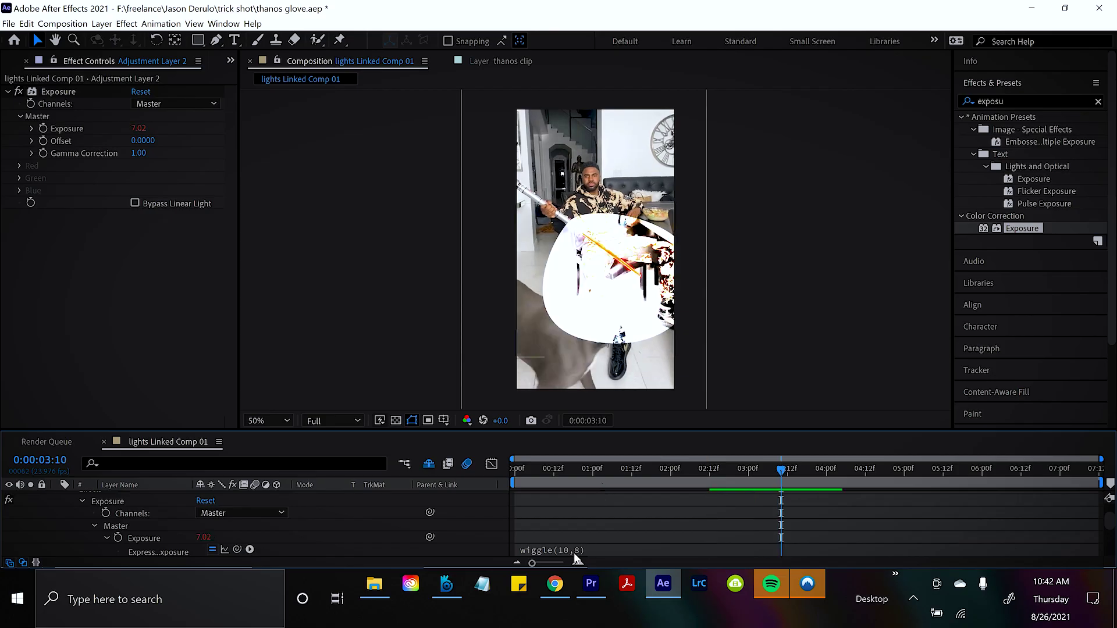
{"action": "left_click", "coordinate": [626, 551]}
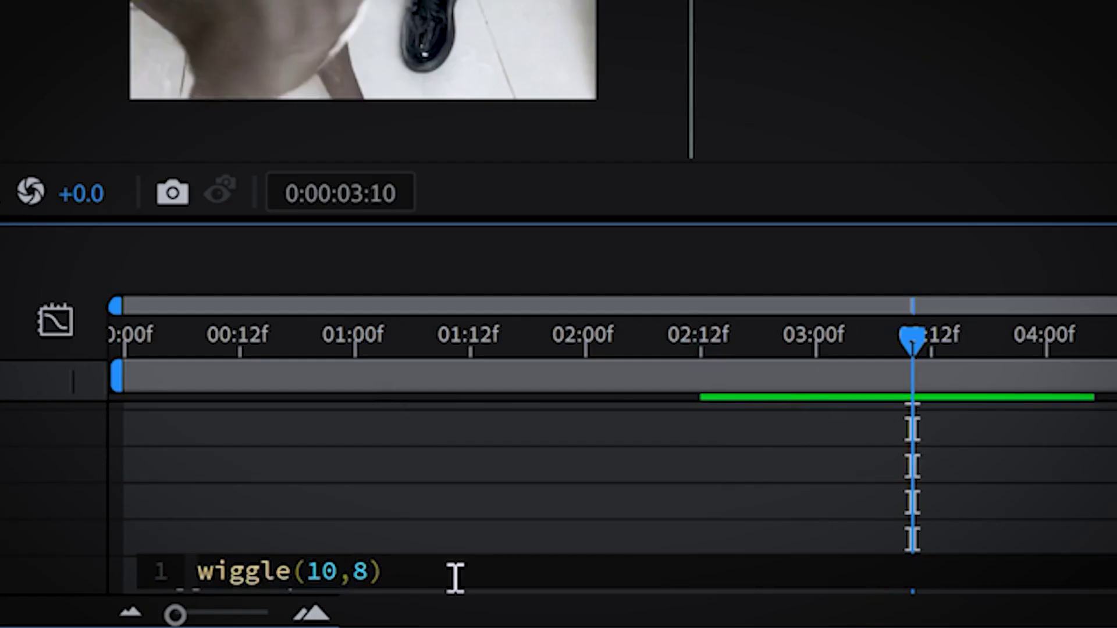
{"action": "left_click", "coordinate": [439, 490]}
- Preview the flickering glow, then move the current time to about 2:11
{"action": "key", "text": "space"}
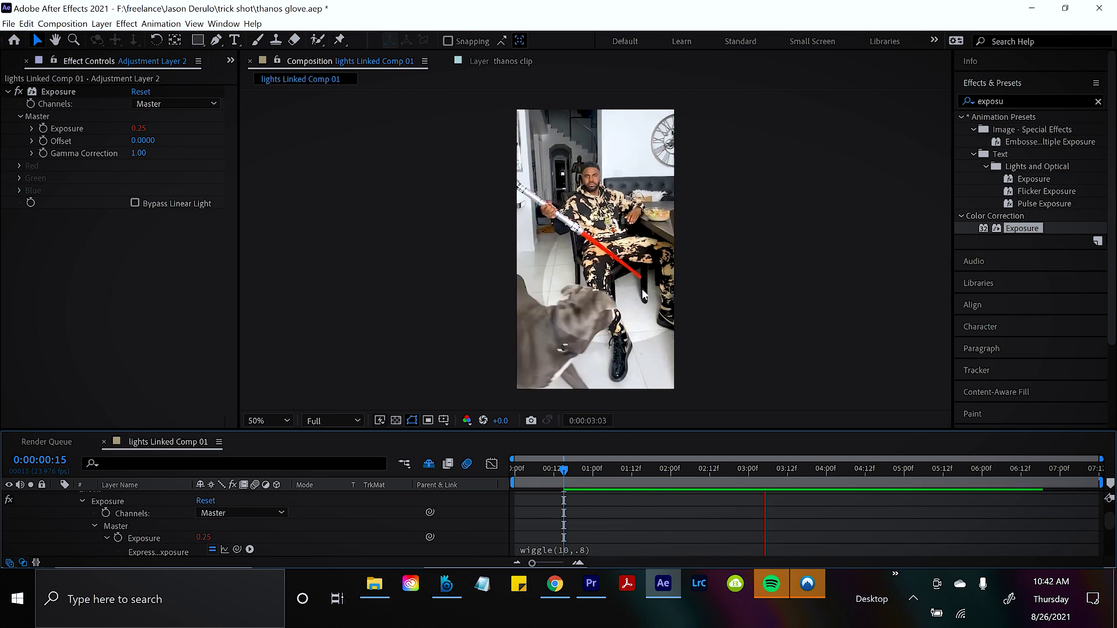
{"action": "key", "text": "space"}
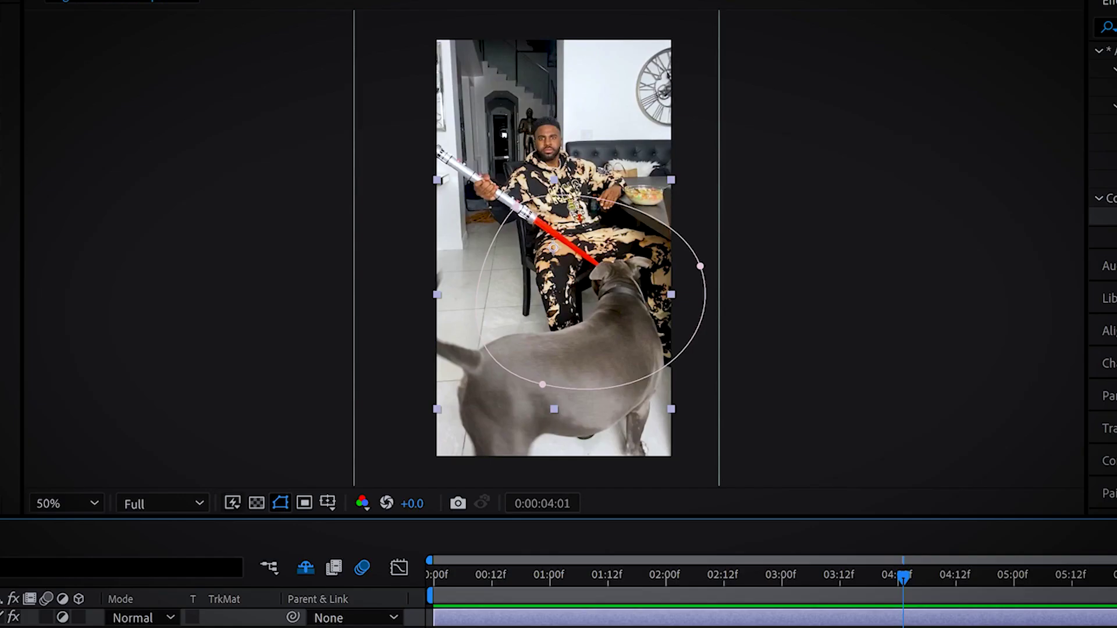
{"action": "left_click_drag", "start_coordinate": [604, 576], "coordinate": [781, 575]}
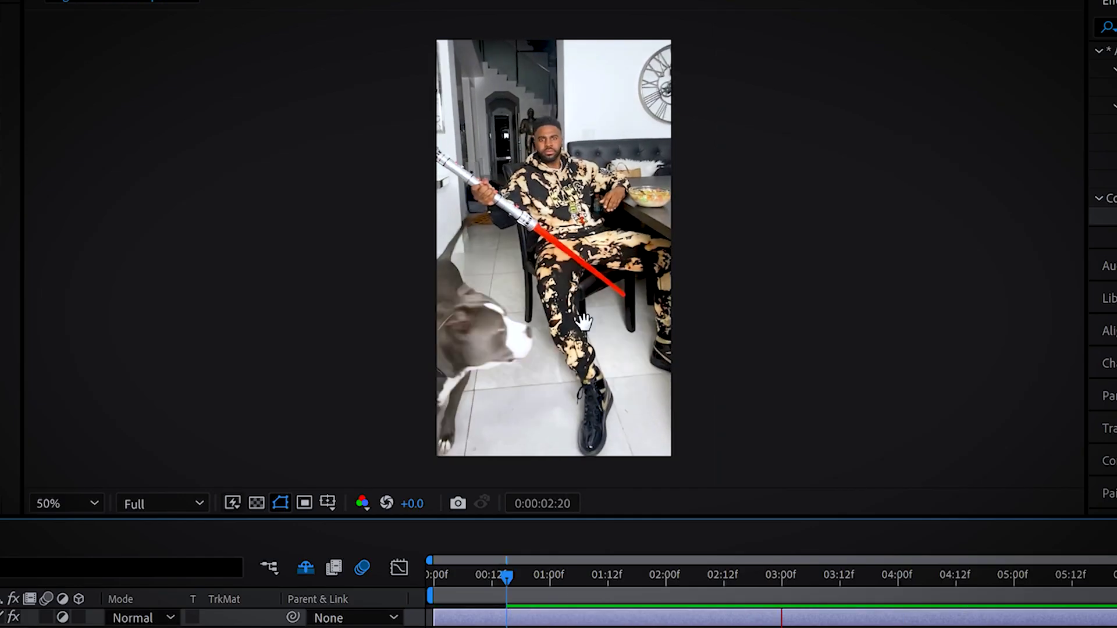
{"action": "left_click", "coordinate": [721, 599]}
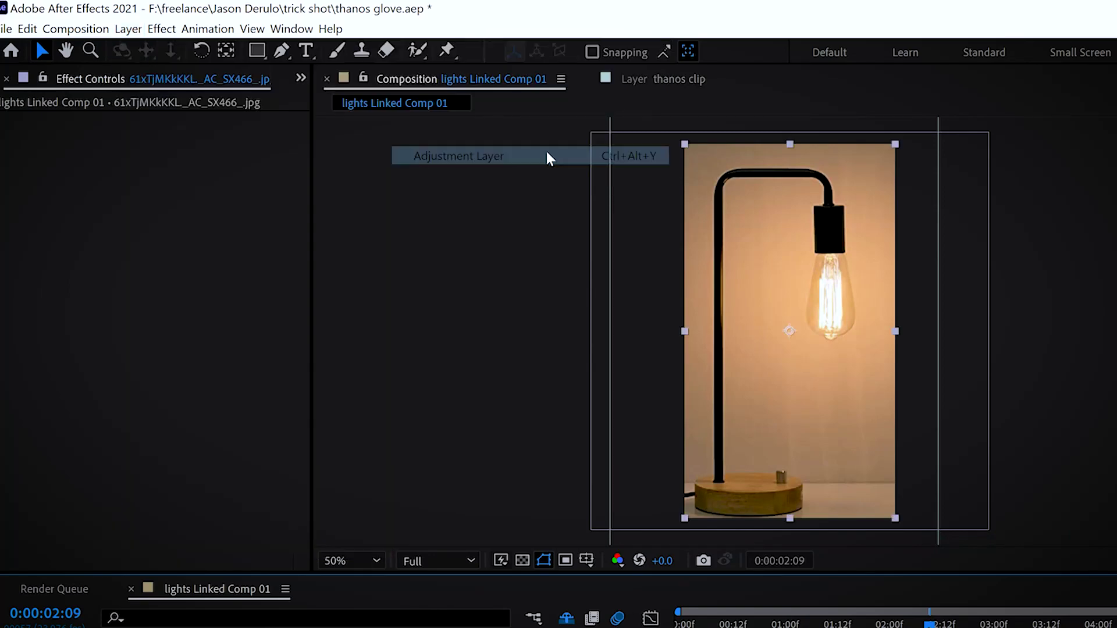
- Add an adjustment layer masked around the lamp bulb with Exposure and an Exposure expression
{"action": "left_click", "coordinate": [318, 48]}
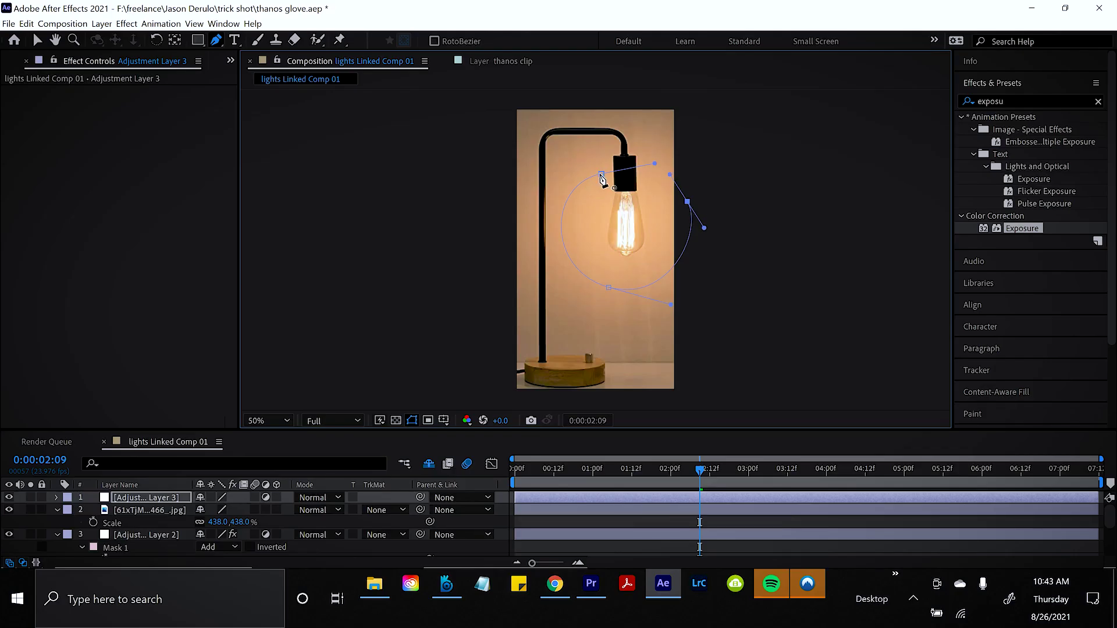
{"action": "left_click", "coordinate": [602, 179]}
{"action": "left_click_drag", "start_coordinate": [1022, 228], "coordinate": [718, 498]}
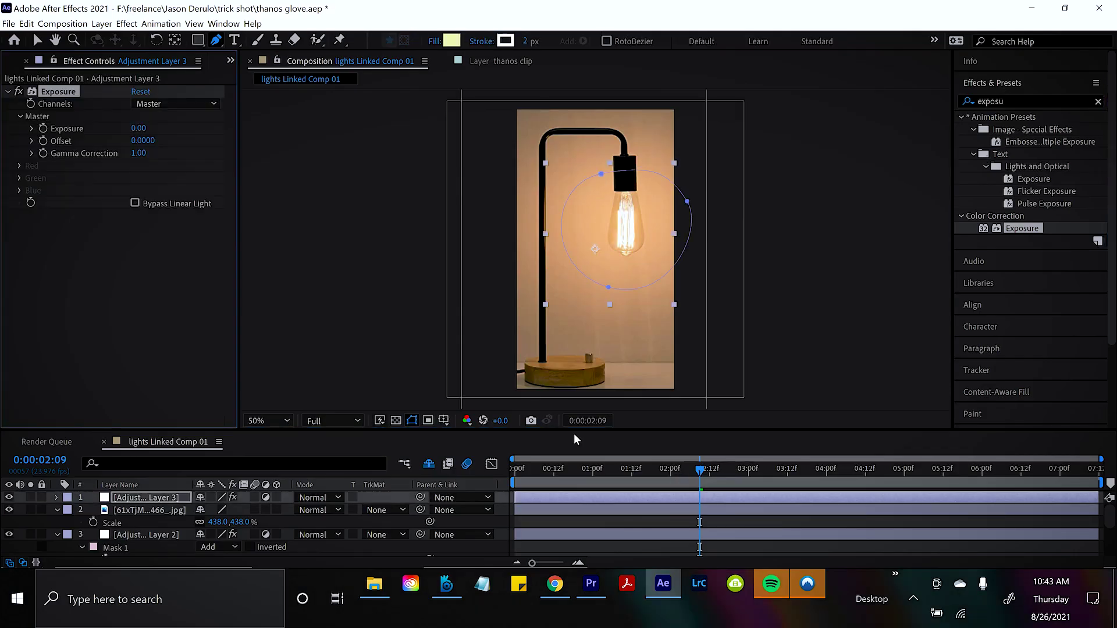
{"action": "left_click", "coordinate": [43, 128], "text": "alt"}
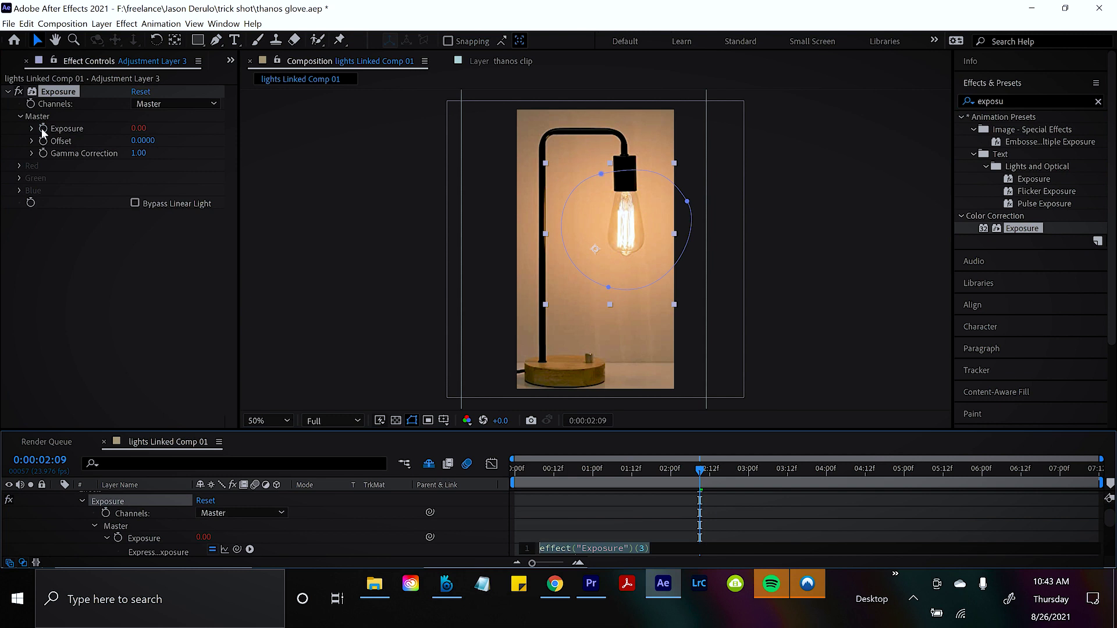
- Enter wiggle(6,.7) as the Exposure expression and preview the flicker from the start
{"action": "type", "text": "wig"}
{"action": "type", "text": "gle(6,.7"}
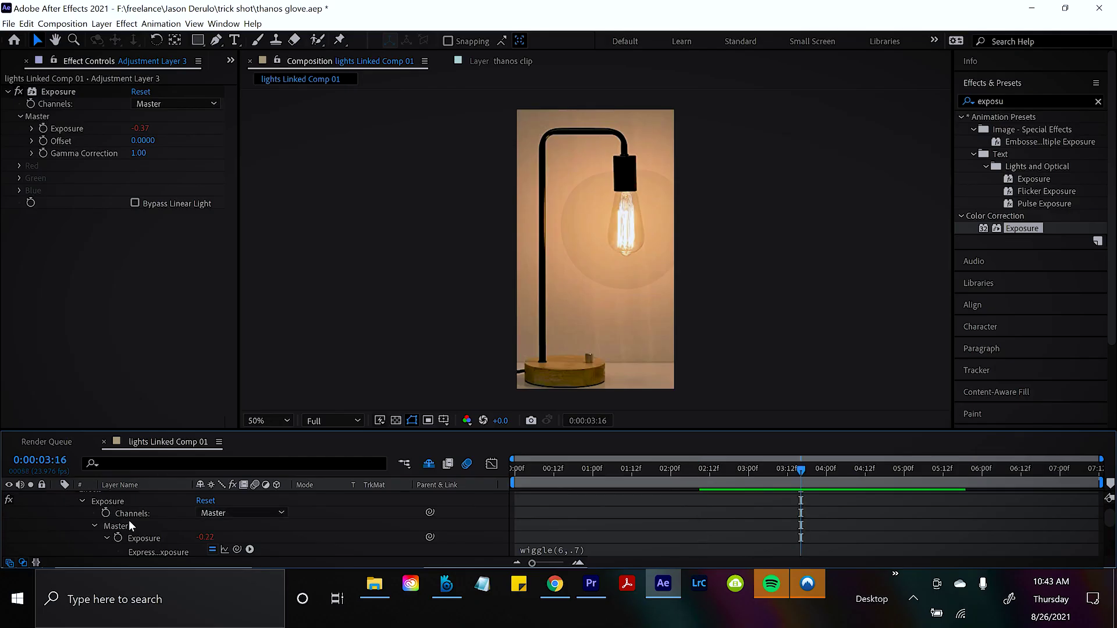
{"action": "scroll", "coordinate": [132, 526], "scroll_direction": "up", "scroll_amount": 3}
{"action": "left_click", "coordinate": [517, 470]}
{"action": "key", "text": "space"}
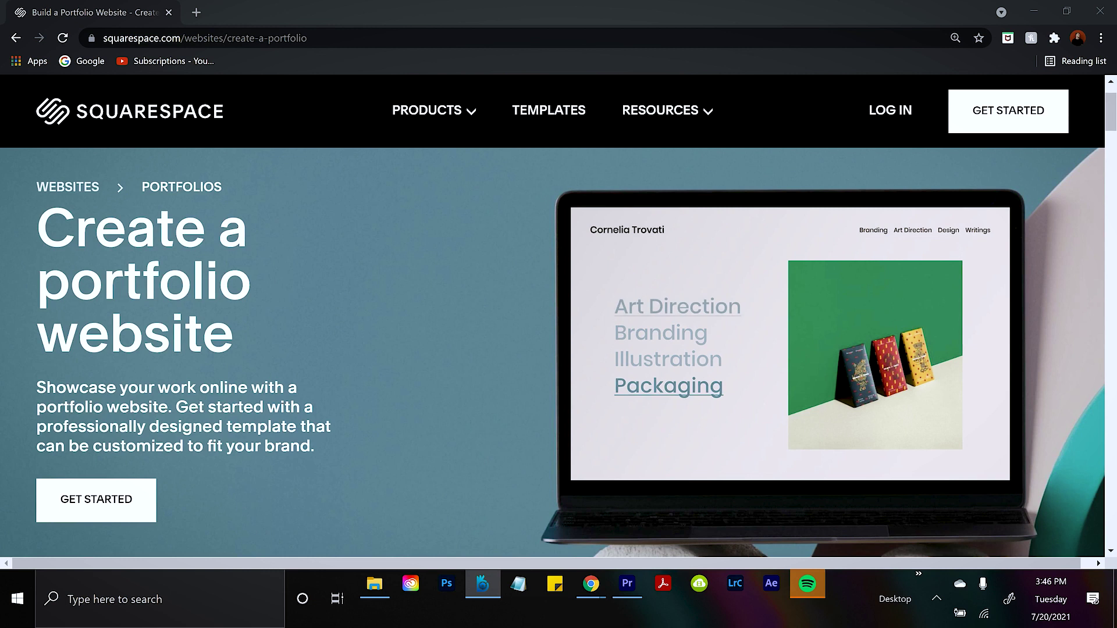
- Advance the portfolio carousel past Sandra to Stanton and scroll through its full preview
{"action": "left_click", "coordinate": [1061, 526]}
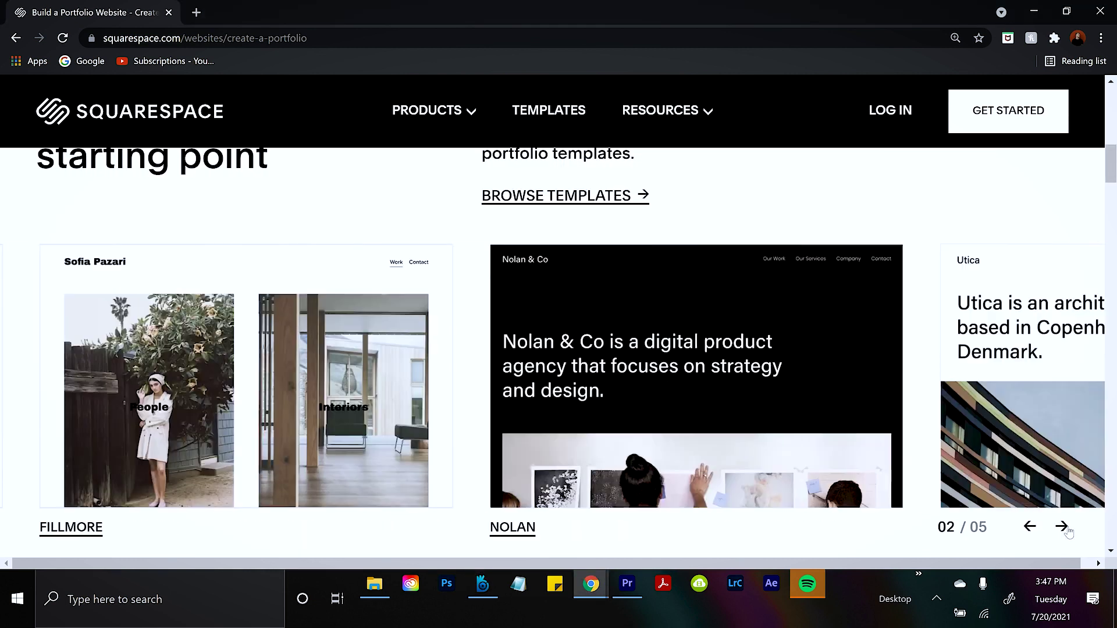
{"action": "left_click", "coordinate": [1062, 527]}
{"action": "left_click", "coordinate": [1061, 526]}
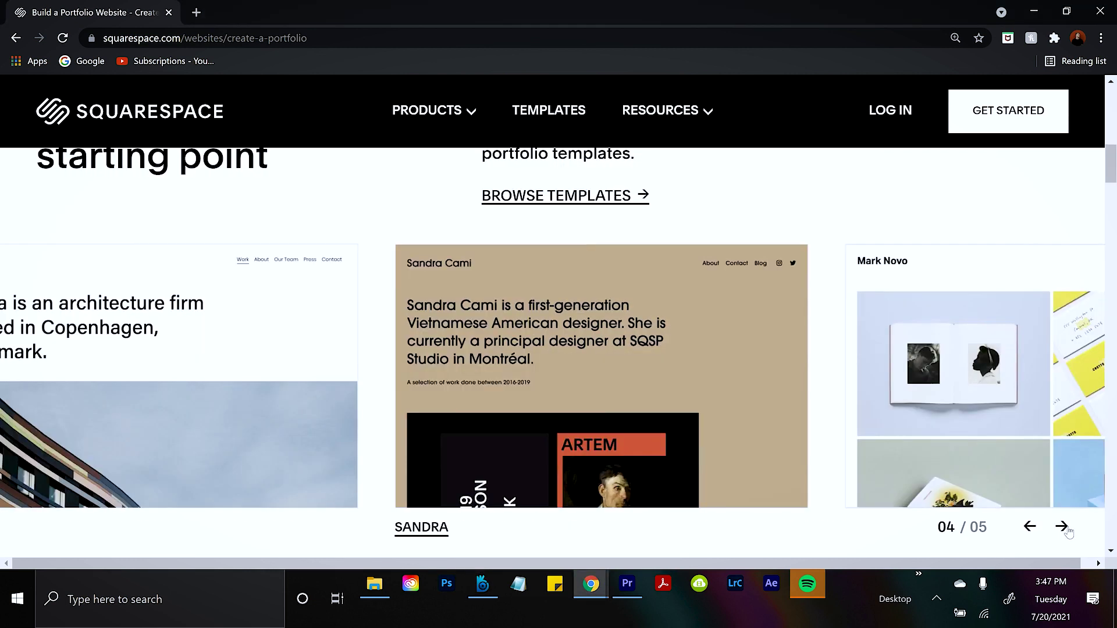
{"action": "left_click", "coordinate": [1061, 527]}
{"action": "left_click", "coordinate": [491, 409]}
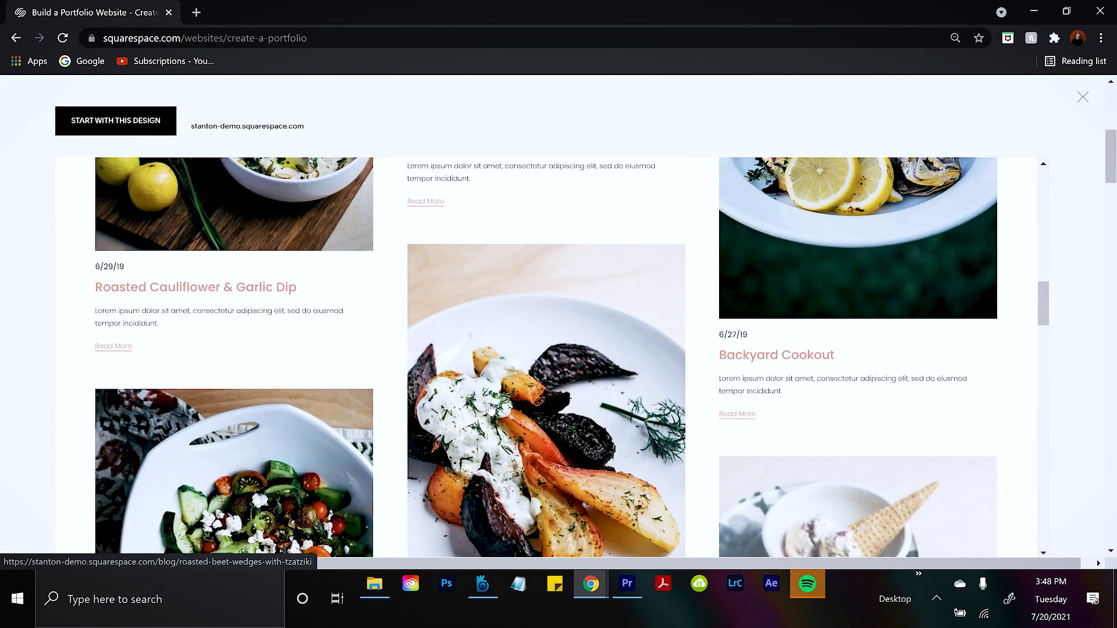
{"action": "scroll", "coordinate": [492, 409], "scroll_direction": "down", "scroll_amount": 4}
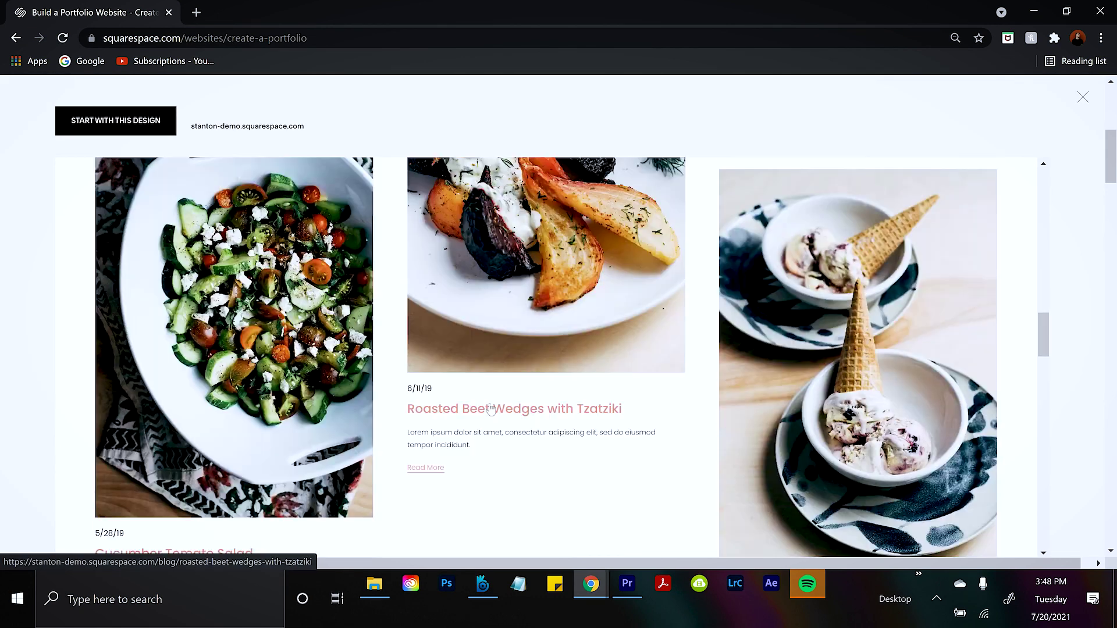
{"action": "scroll", "coordinate": [491, 409], "scroll_direction": "down", "scroll_amount": 10}
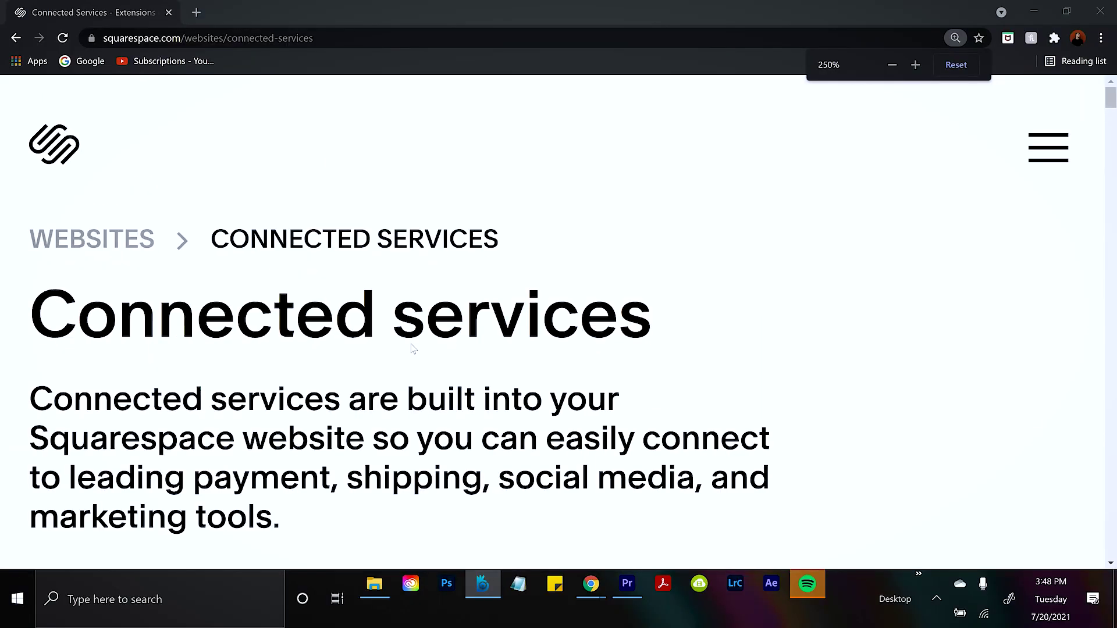
- Zoom the Connected services page out to 50% and scroll through its content
{"action": "key", "text": "ctrl+minus"}
{"action": "key", "text": "ctrl+minus"}
{"action": "key", "text": "ctrl+minus"}
{"action": "scroll", "coordinate": [408, 349], "scroll_direction": "down", "scroll_amount": 6}
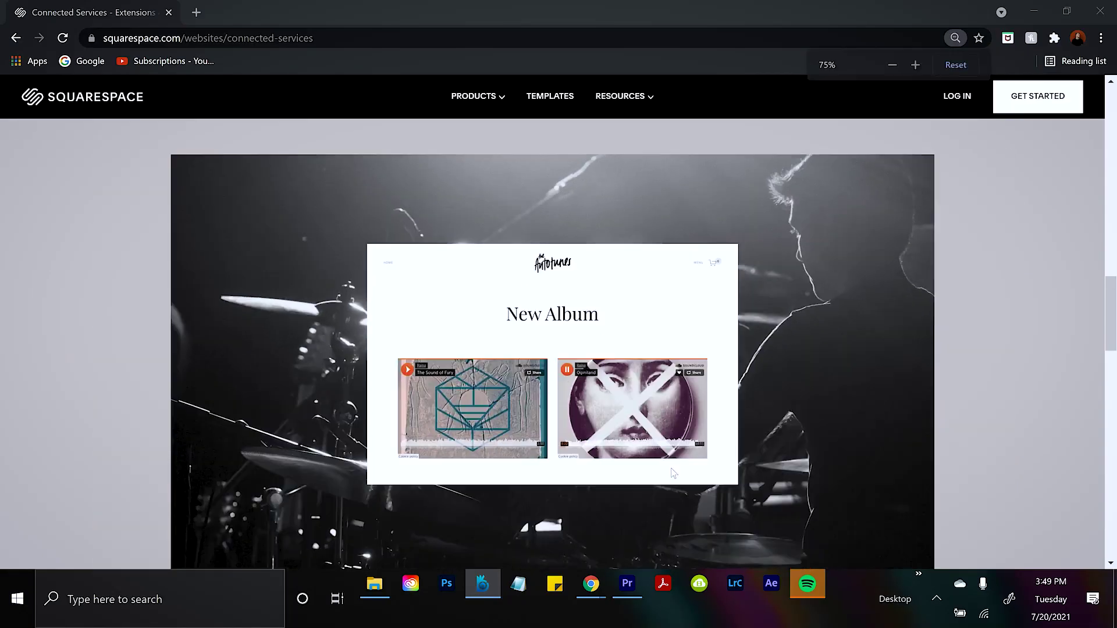
{"action": "key", "text": "ctrl+minus"}
{"action": "scroll", "coordinate": [671, 470], "scroll_direction": "up", "scroll_amount": 2}
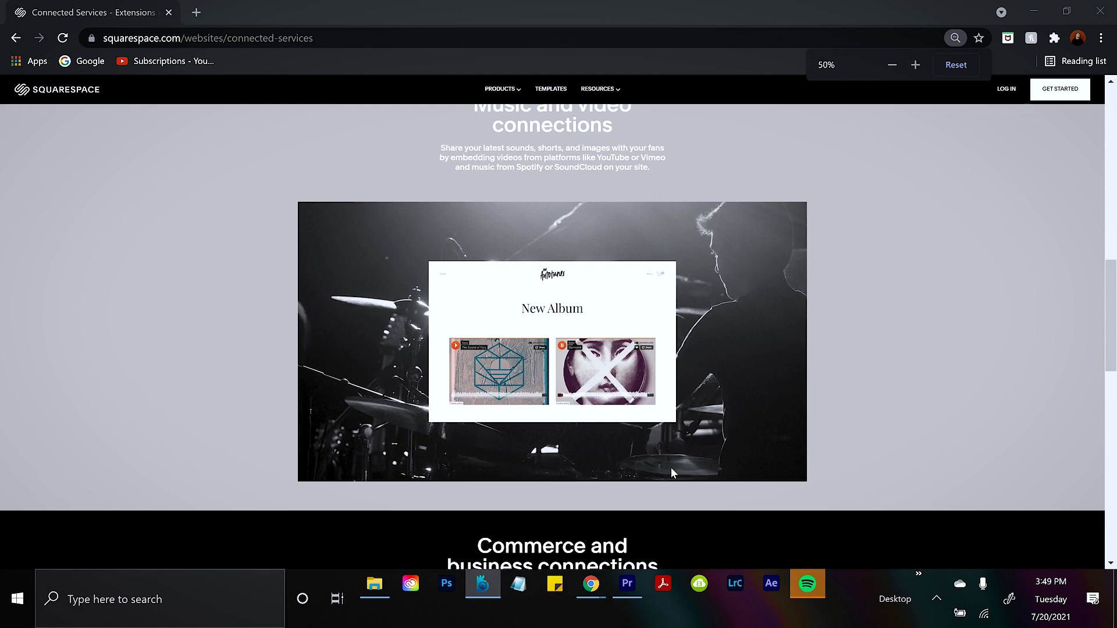
{"action": "scroll", "coordinate": [671, 470], "scroll_direction": "down", "scroll_amount": 2}
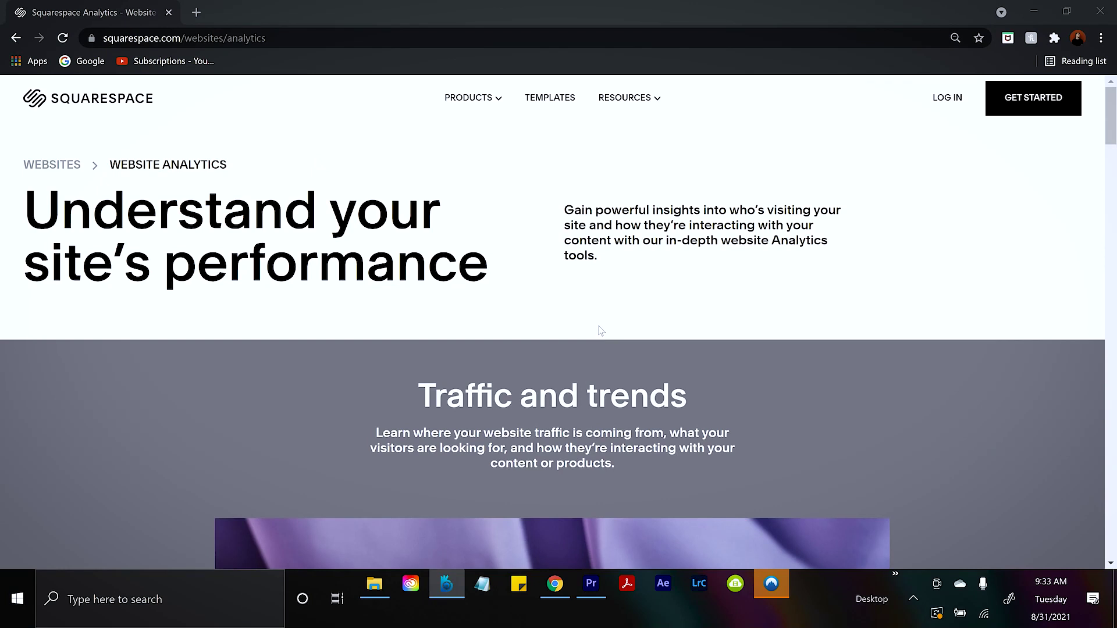
{"action": "scroll", "coordinate": [601, 330], "scroll_direction": "down", "scroll_amount": 5}
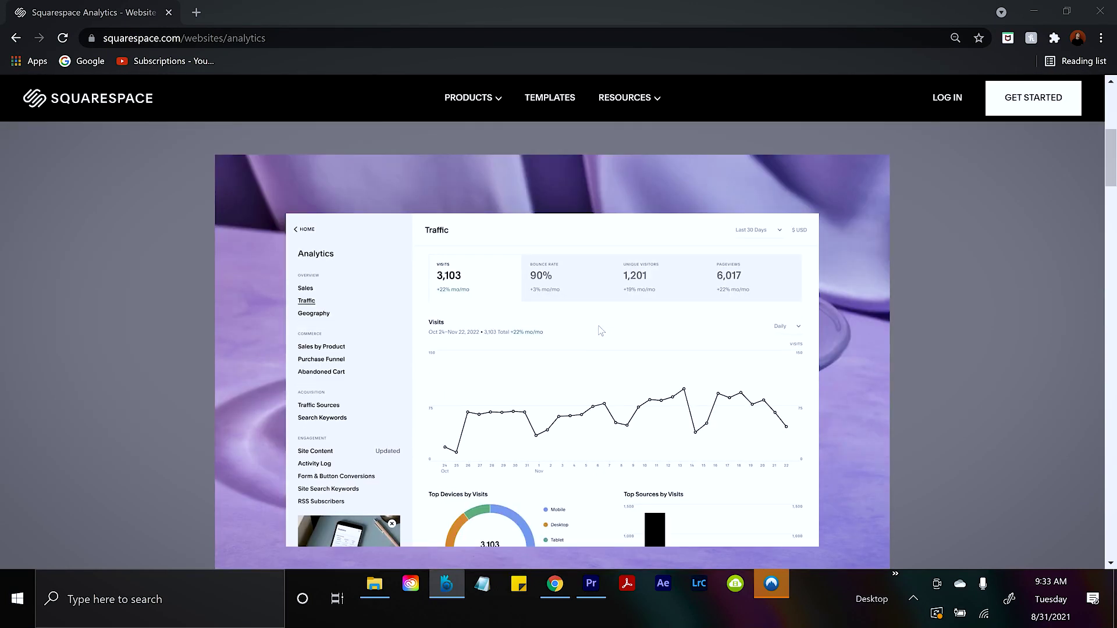
{"action": "scroll", "coordinate": [601, 330], "scroll_direction": "down", "scroll_amount": 9}
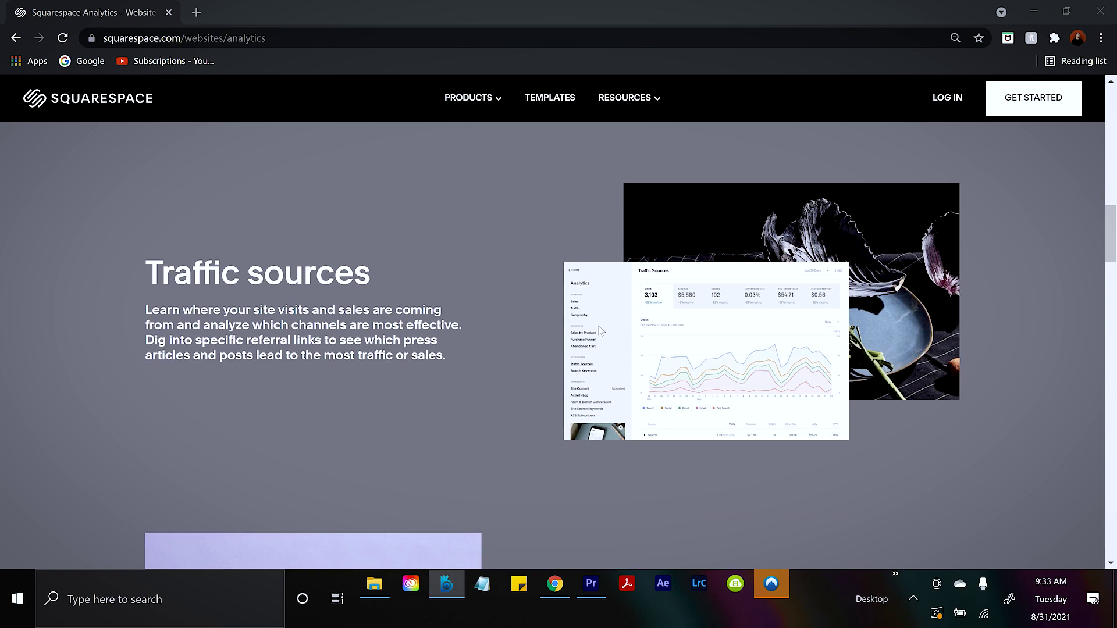
{"action": "scroll", "coordinate": [601, 330], "scroll_direction": "down", "scroll_amount": 5}
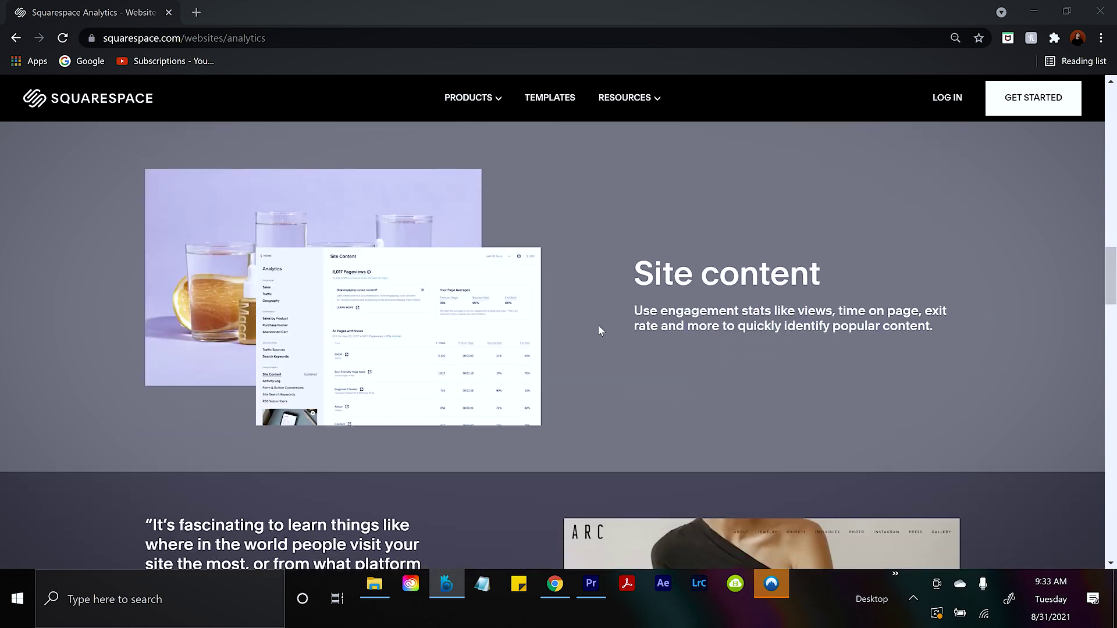